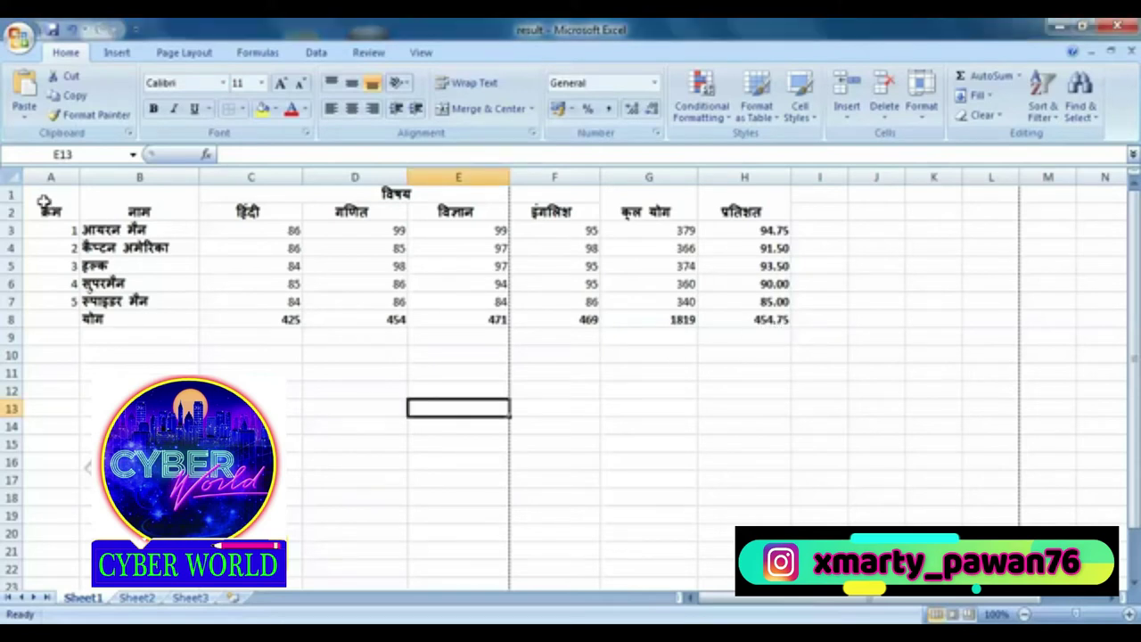
Step: Select A1:H8 and apply All Borders so every cell of the result table is outlined
click(39, 195)
drag(39, 195, 758, 318)
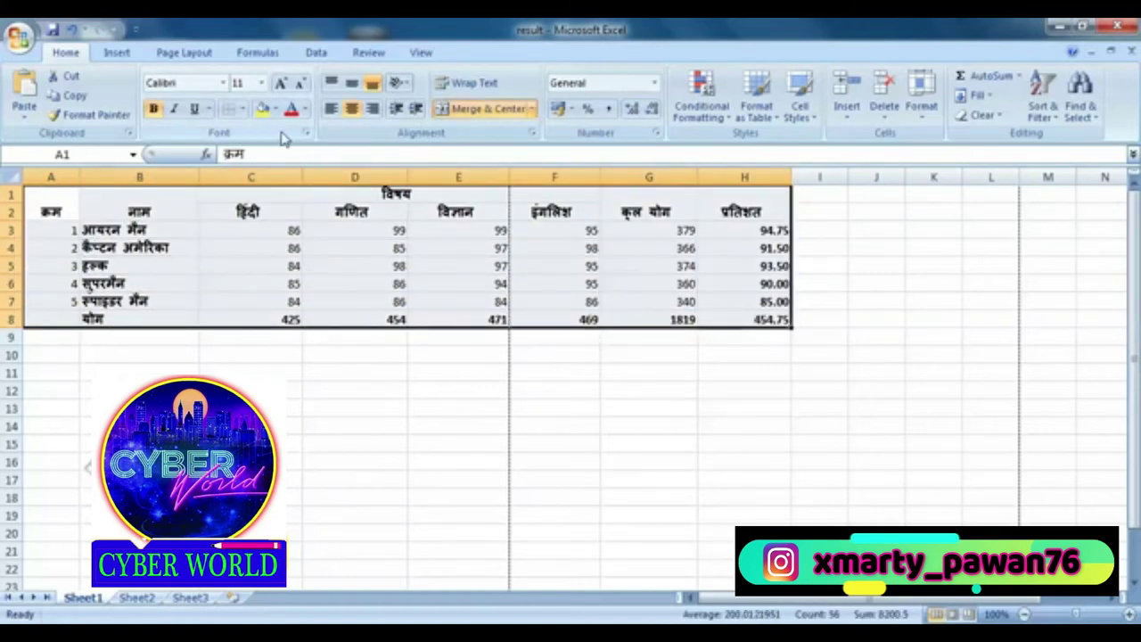
click(242, 109)
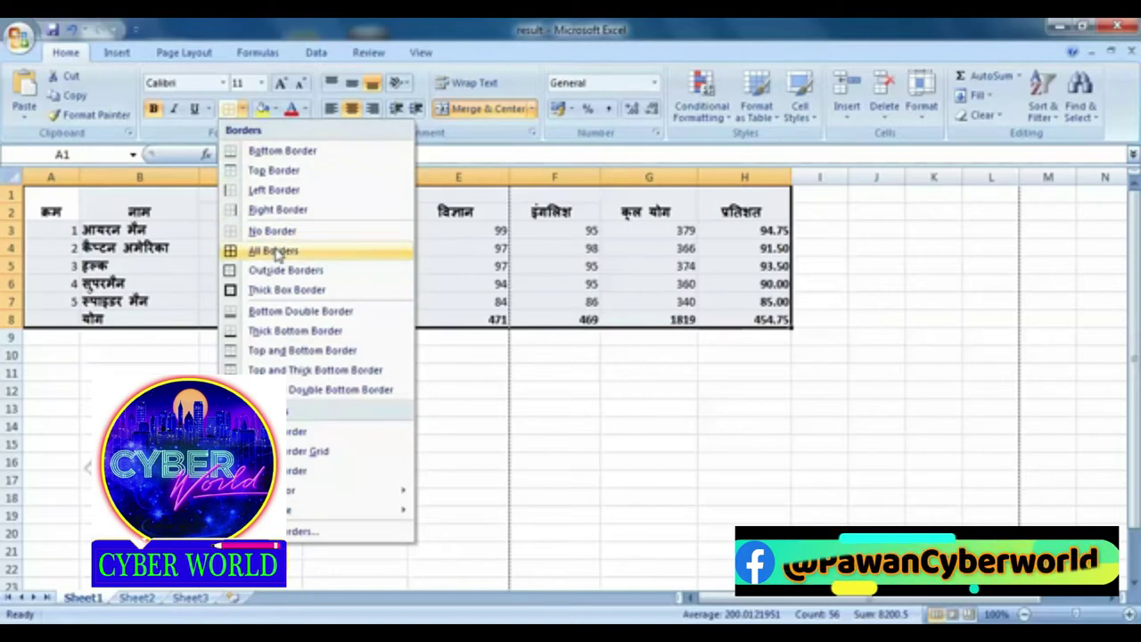
click(278, 254)
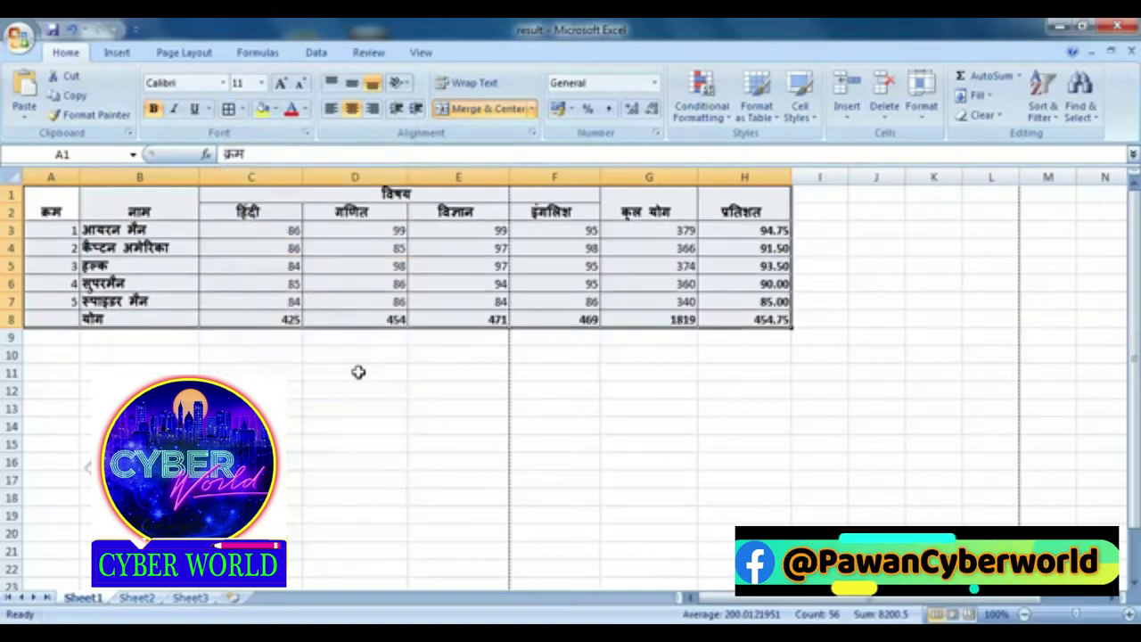
click(356, 372)
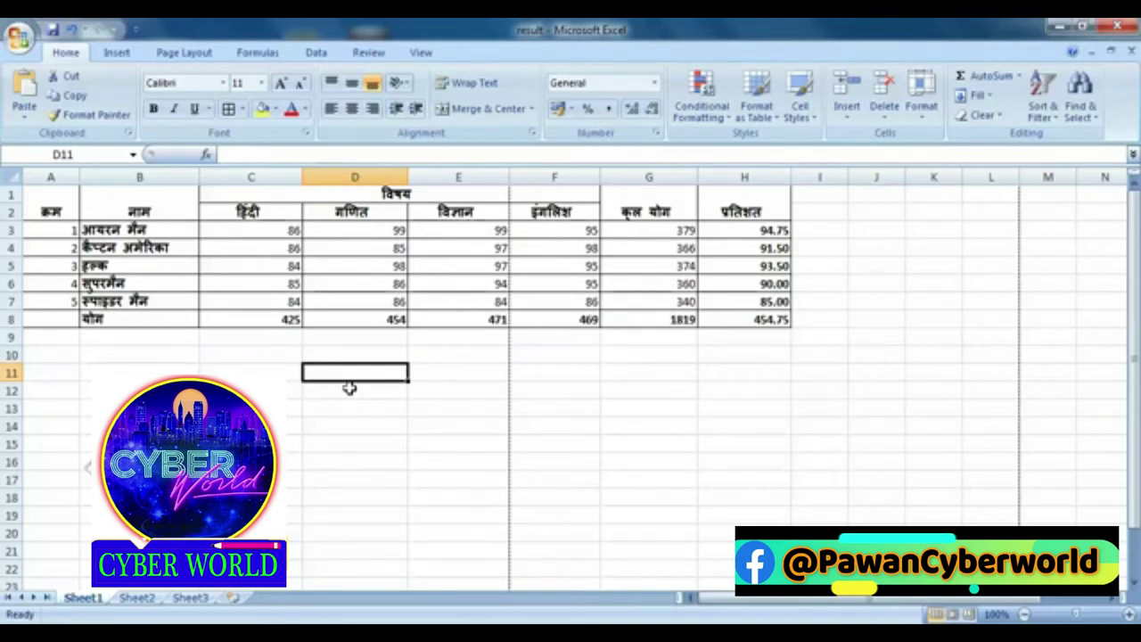
click(27, 41)
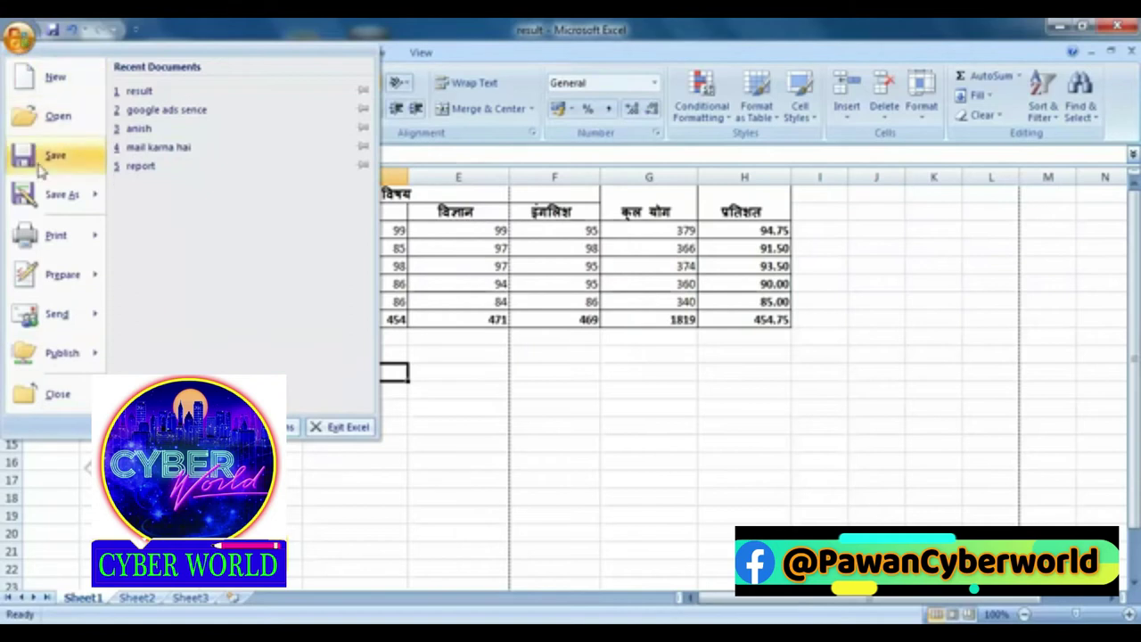
mouse_move(93, 234)
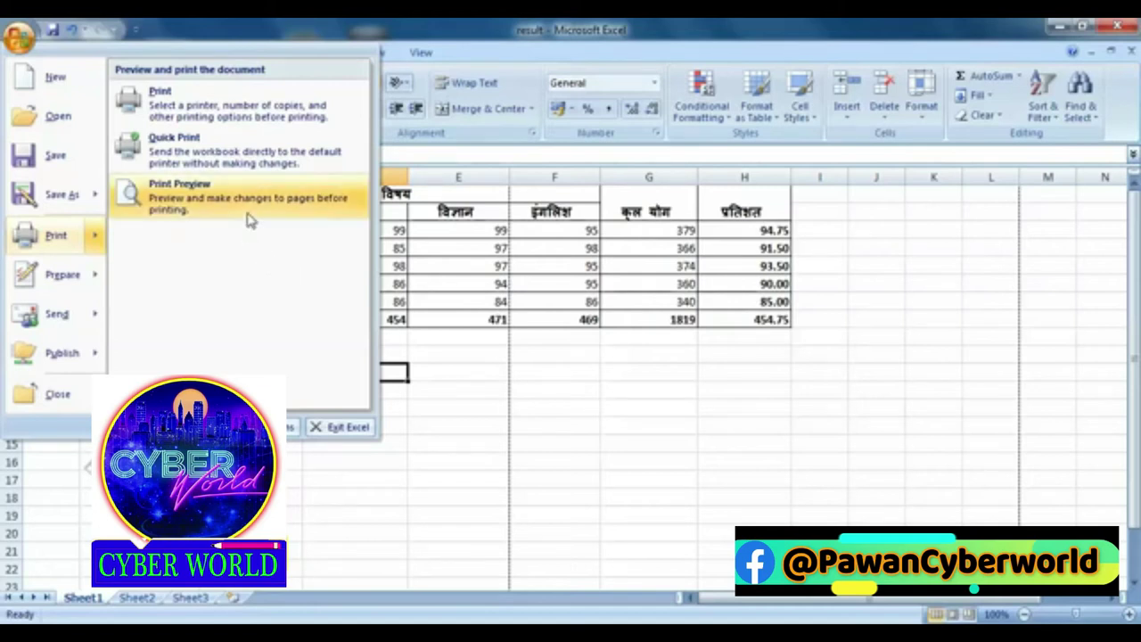
click(193, 199)
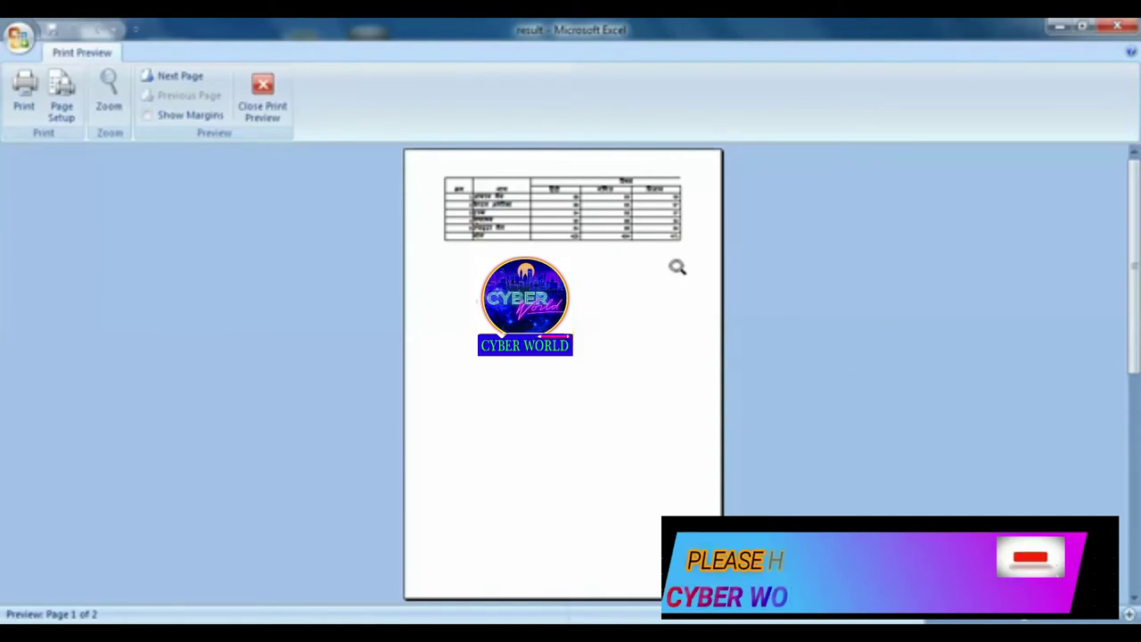
click(606, 171)
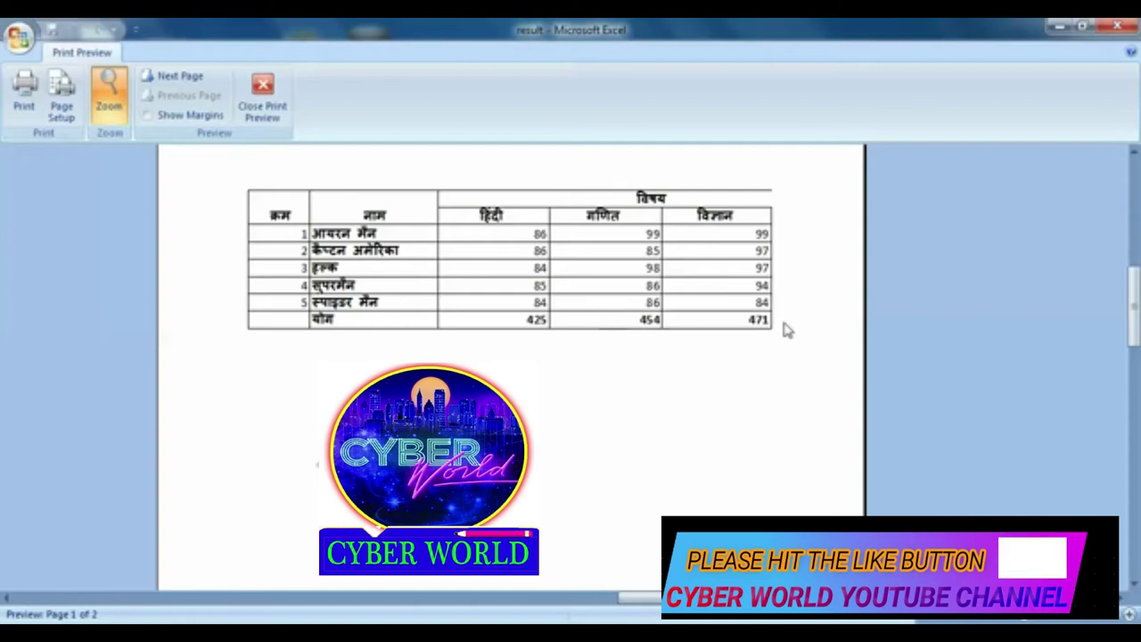
click(608, 371)
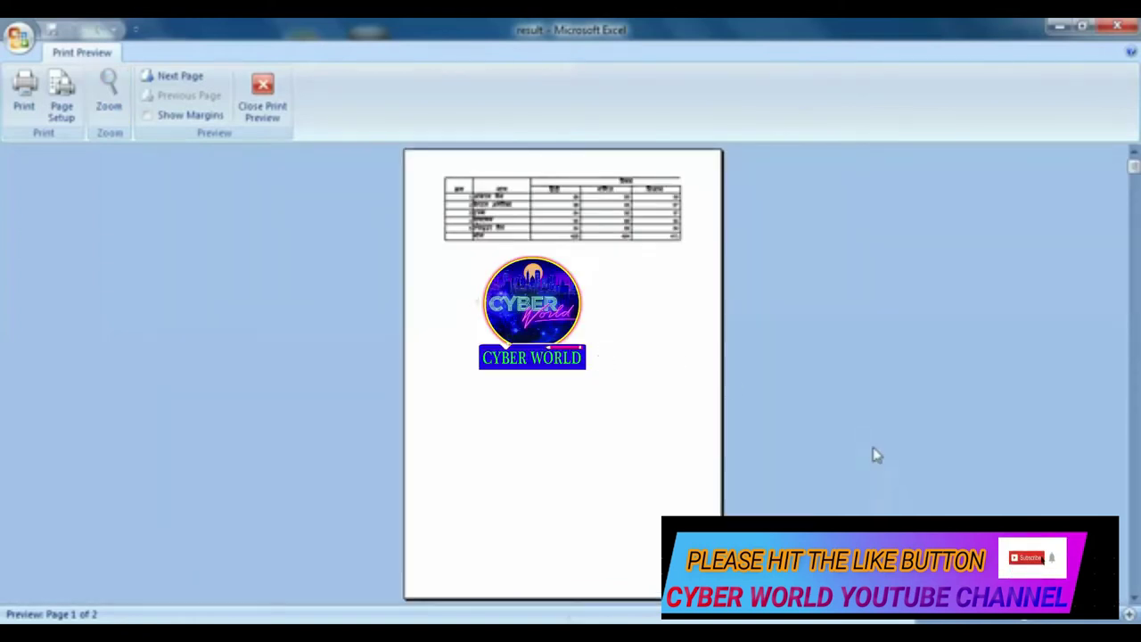
click(274, 118)
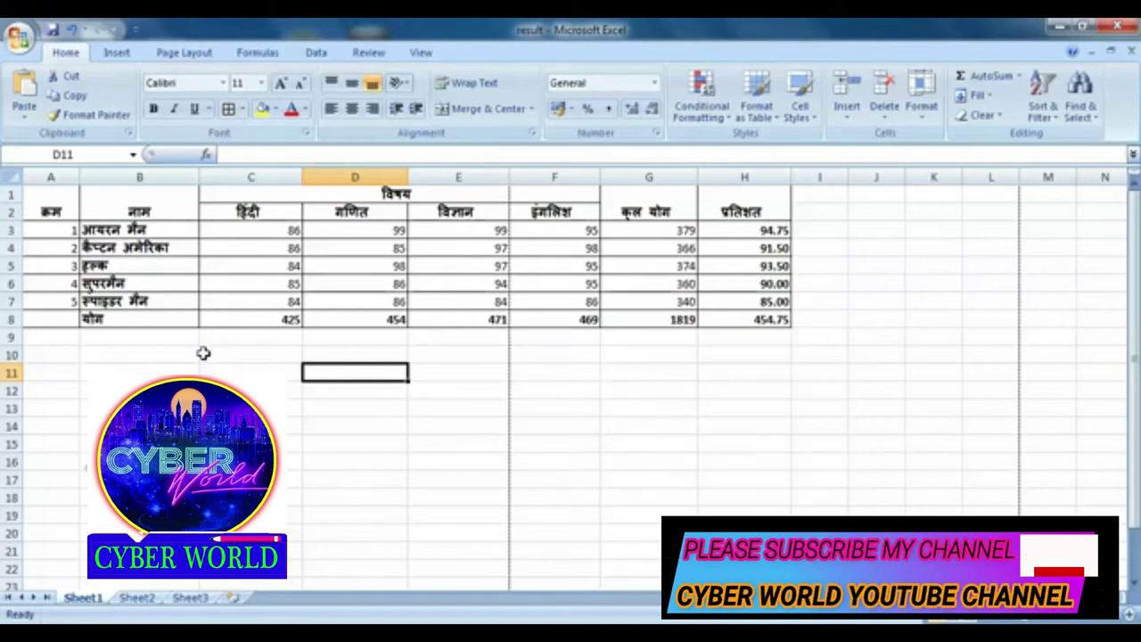
Step: Set the page orientation to Landscape from the Page Layout tab
click(185, 53)
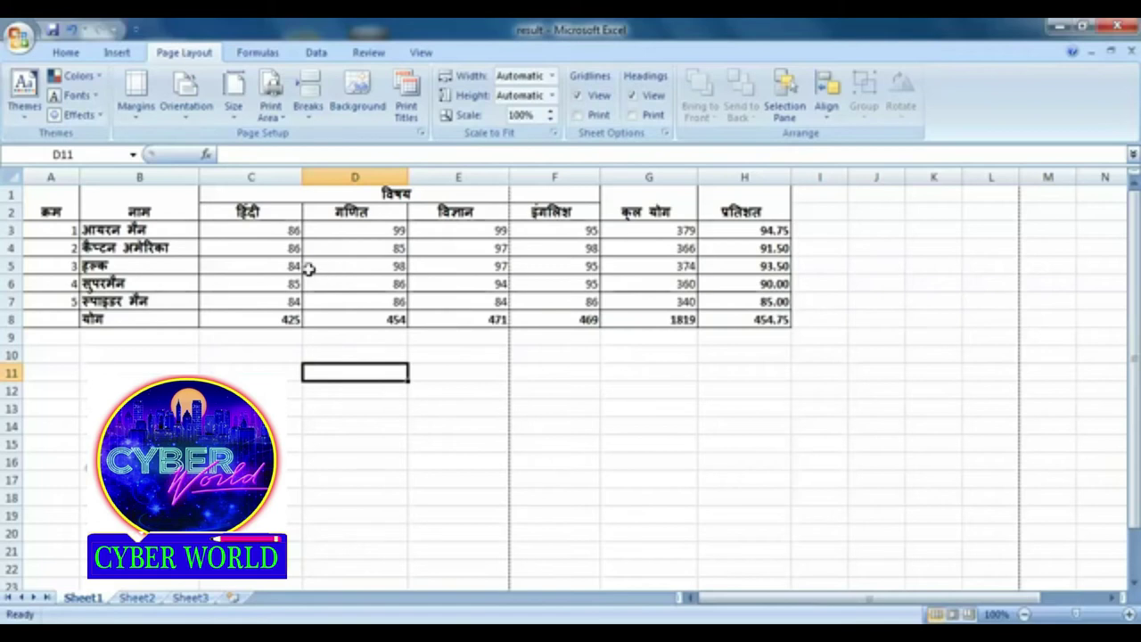
click(202, 119)
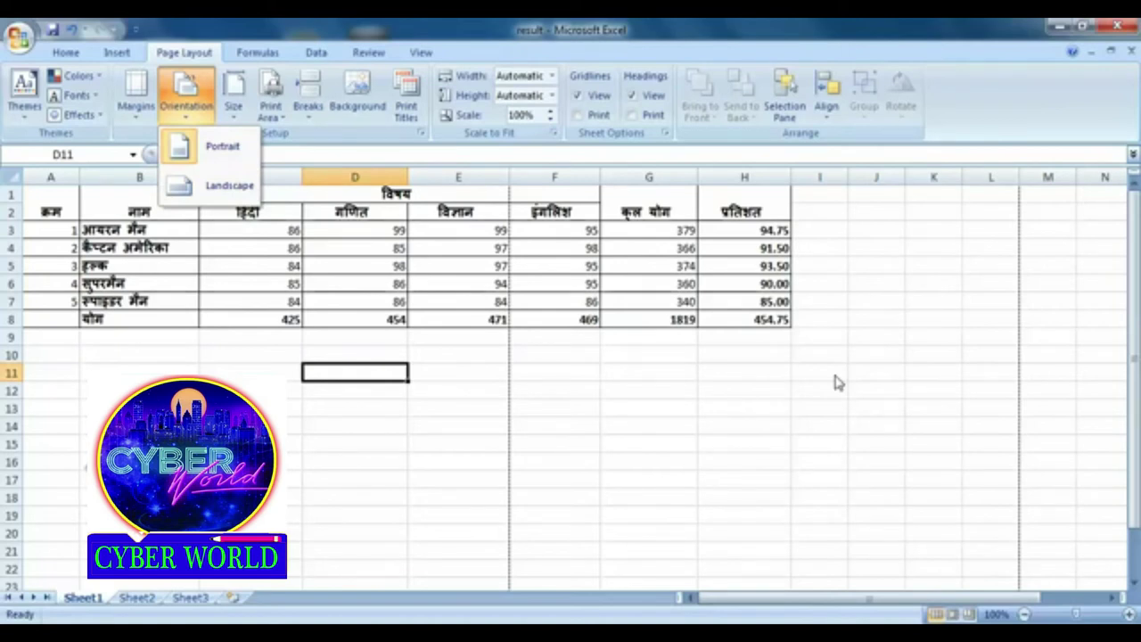
click(210, 190)
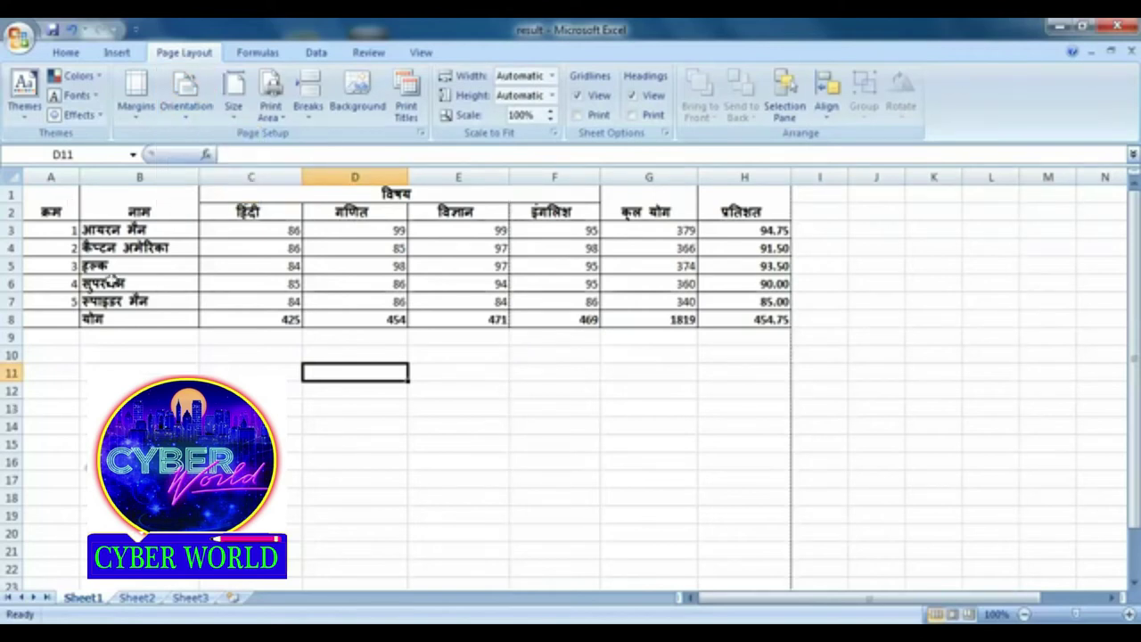
click(207, 122)
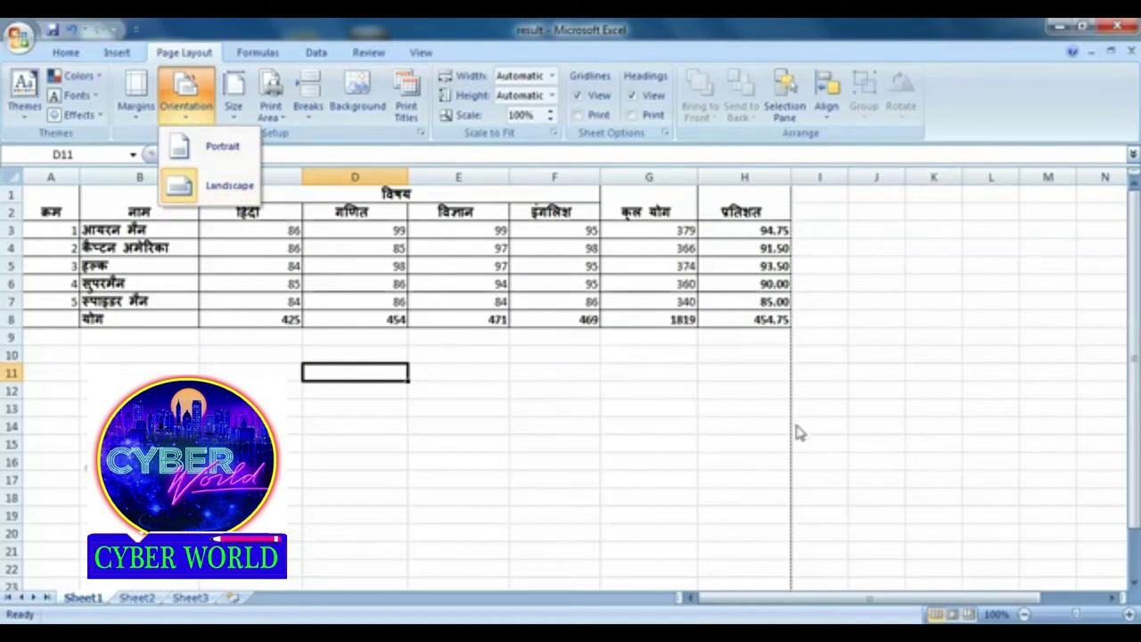
click(861, 305)
Step: Switch the orientation to Portrait, then back to Landscape
scroll(774, 339, down, 5)
scroll(776, 392, down, 1)
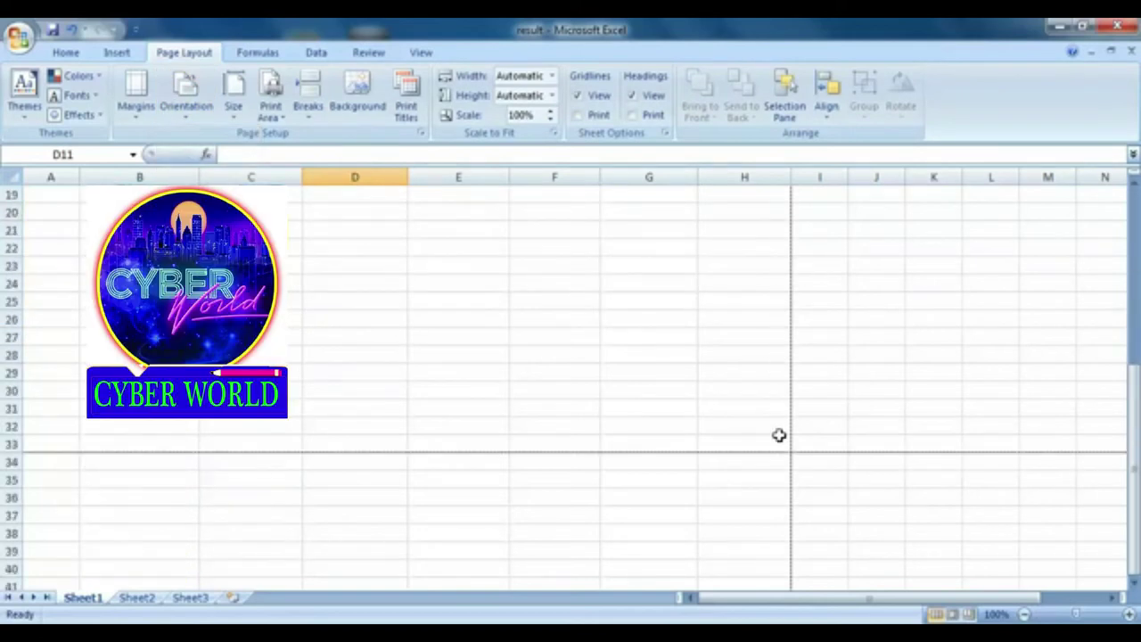
scroll(781, 448, up, 6)
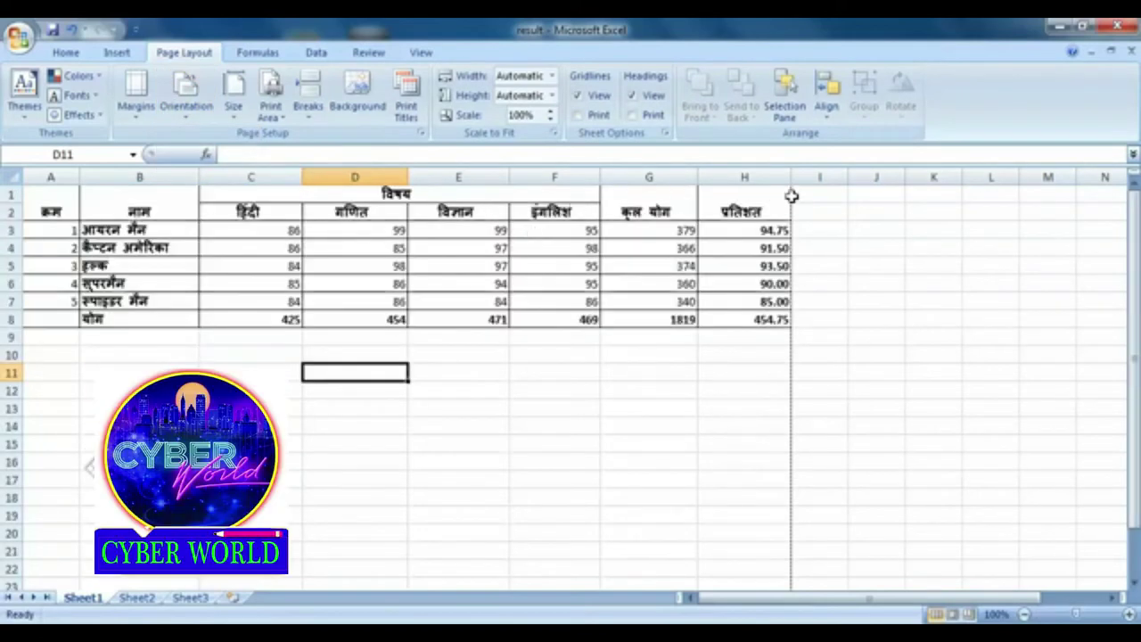
click(136, 94)
click(185, 94)
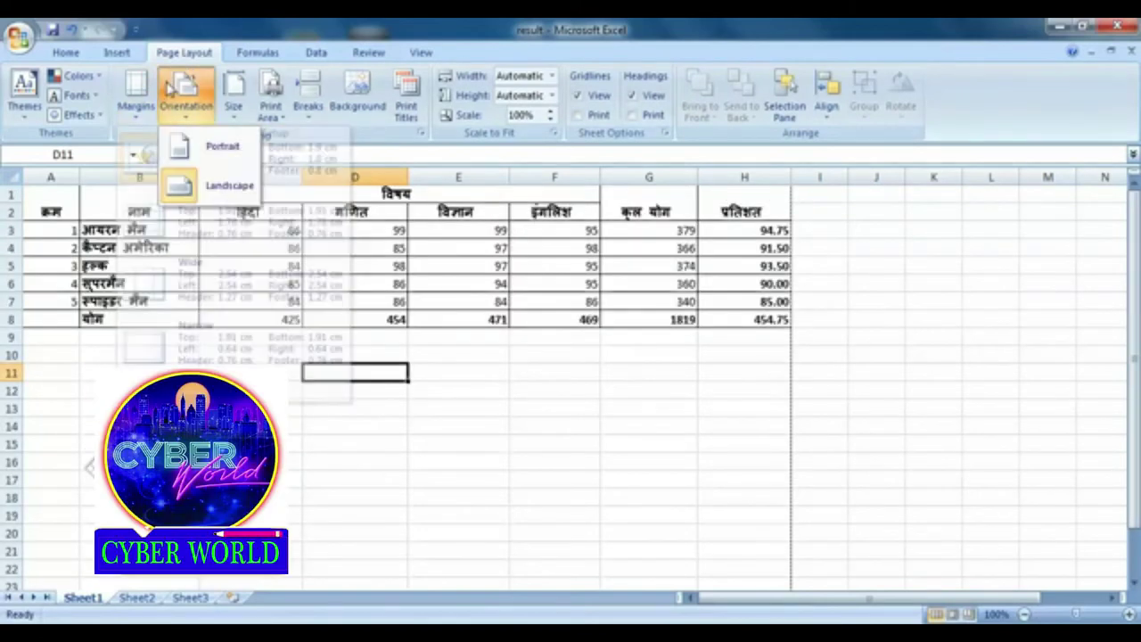
click(204, 151)
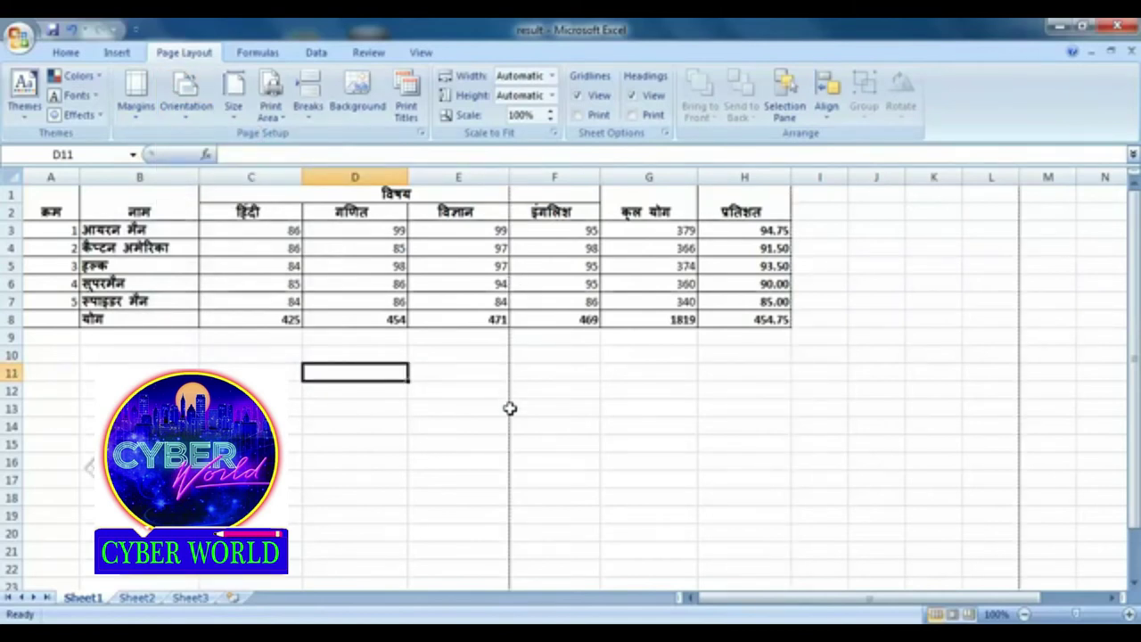
click(185, 94)
click(214, 198)
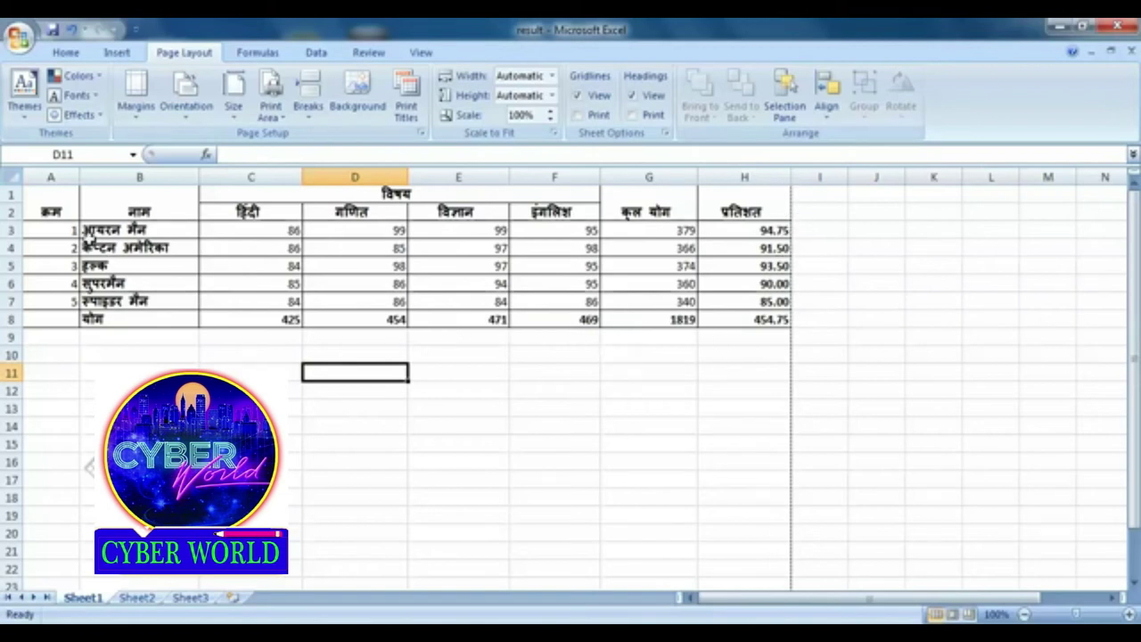
click(20, 39)
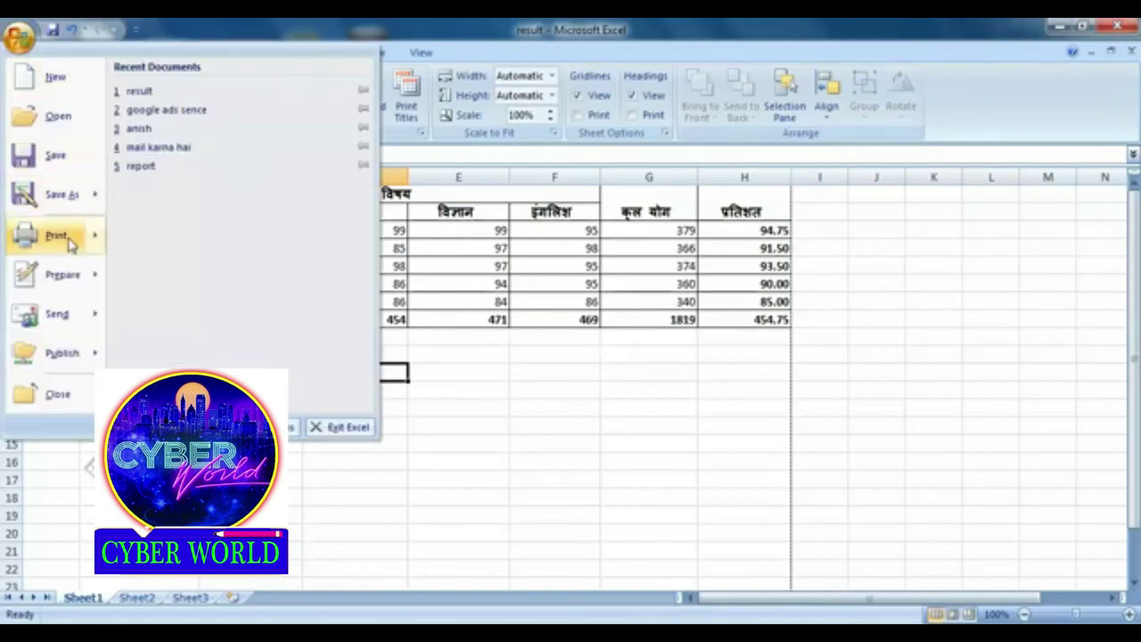
mouse_move(80, 238)
click(203, 208)
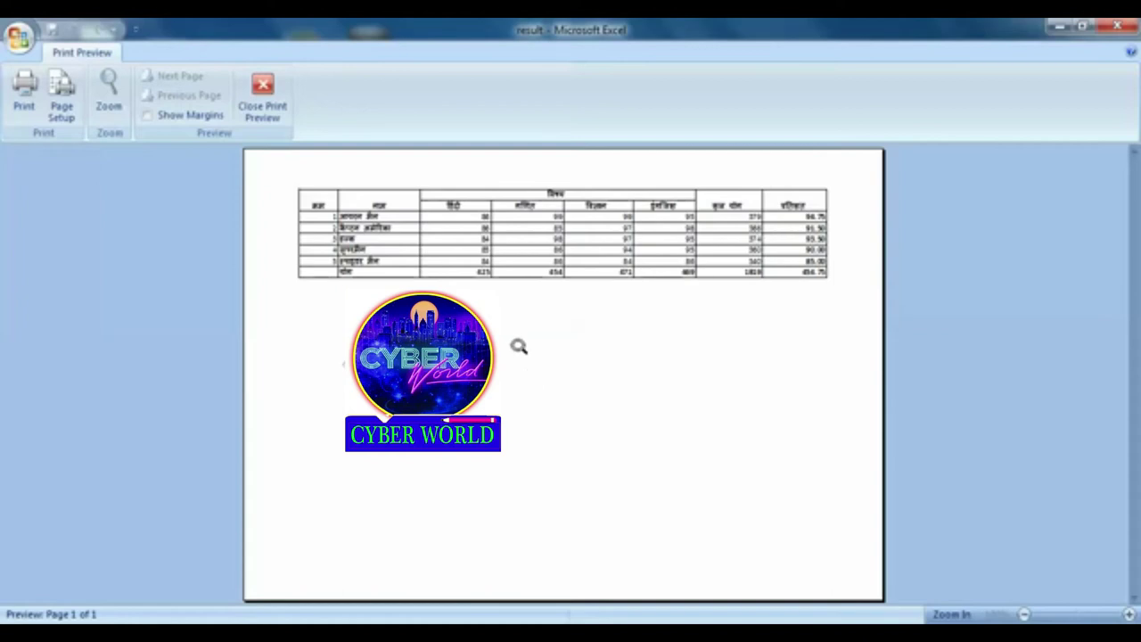
click(262, 96)
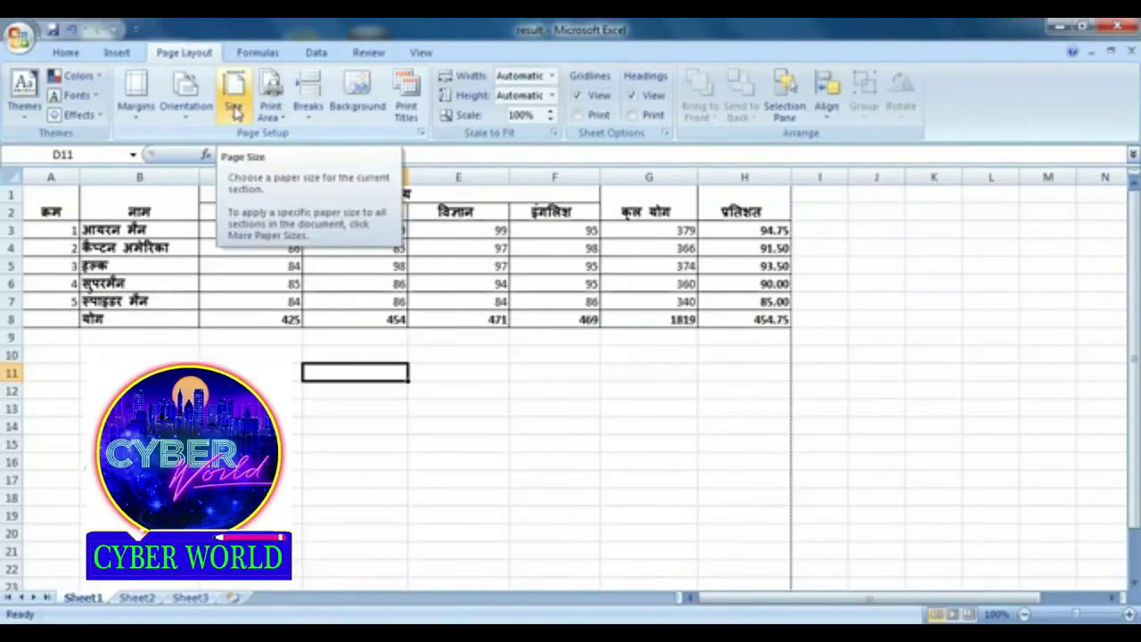
Step: Change the paper size to Legal, then set it back to A4
click(235, 105)
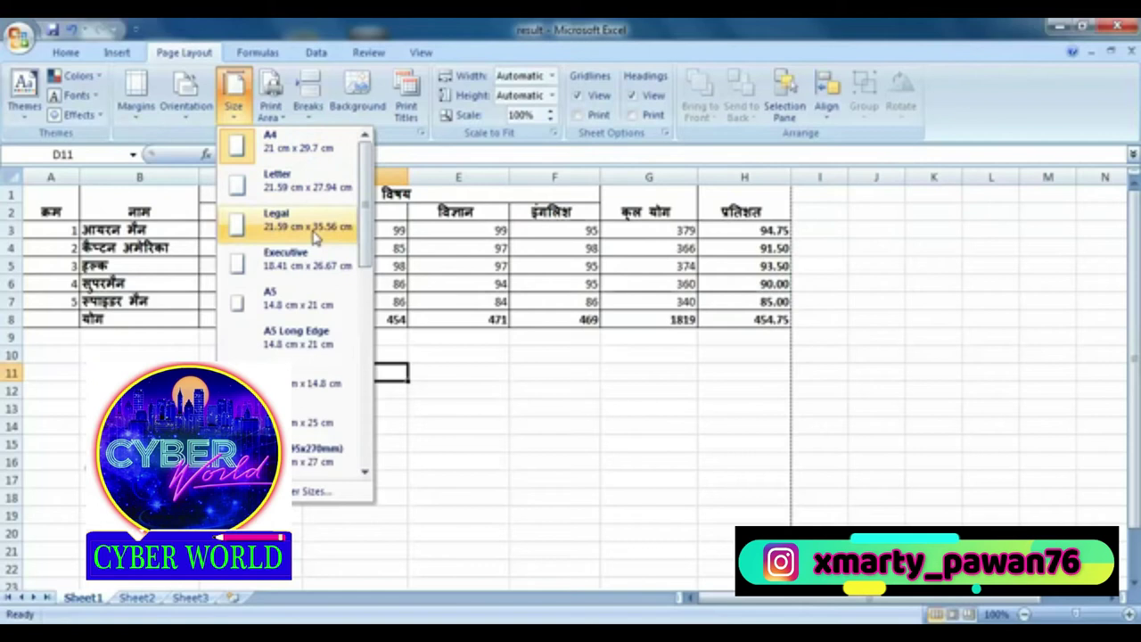
click(538, 388)
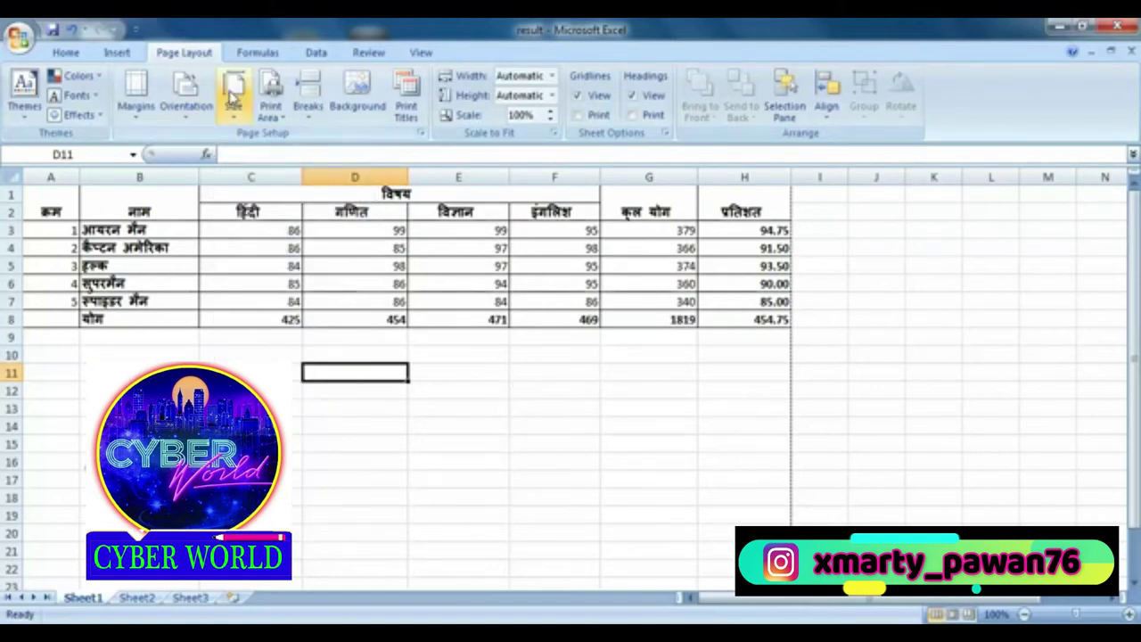
click(232, 96)
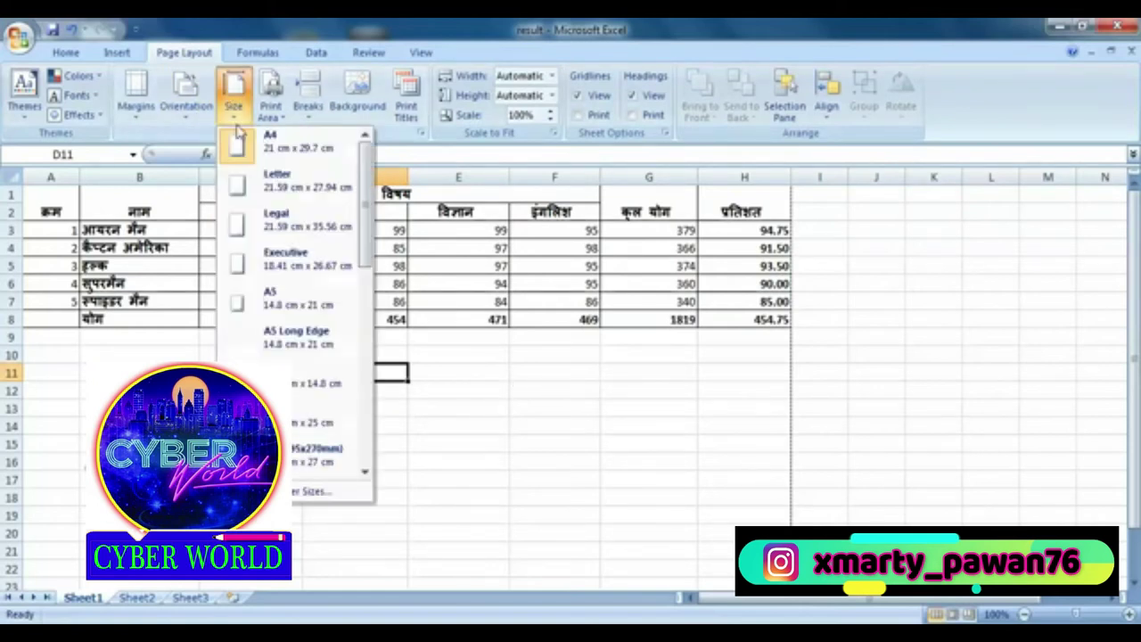
click(277, 223)
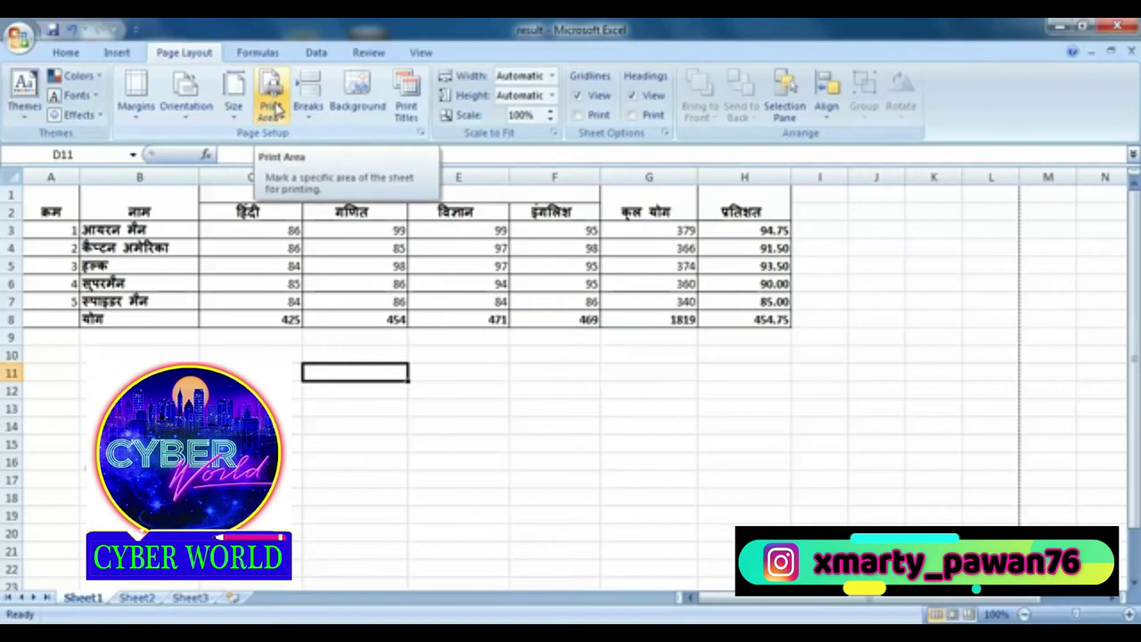
click(278, 113)
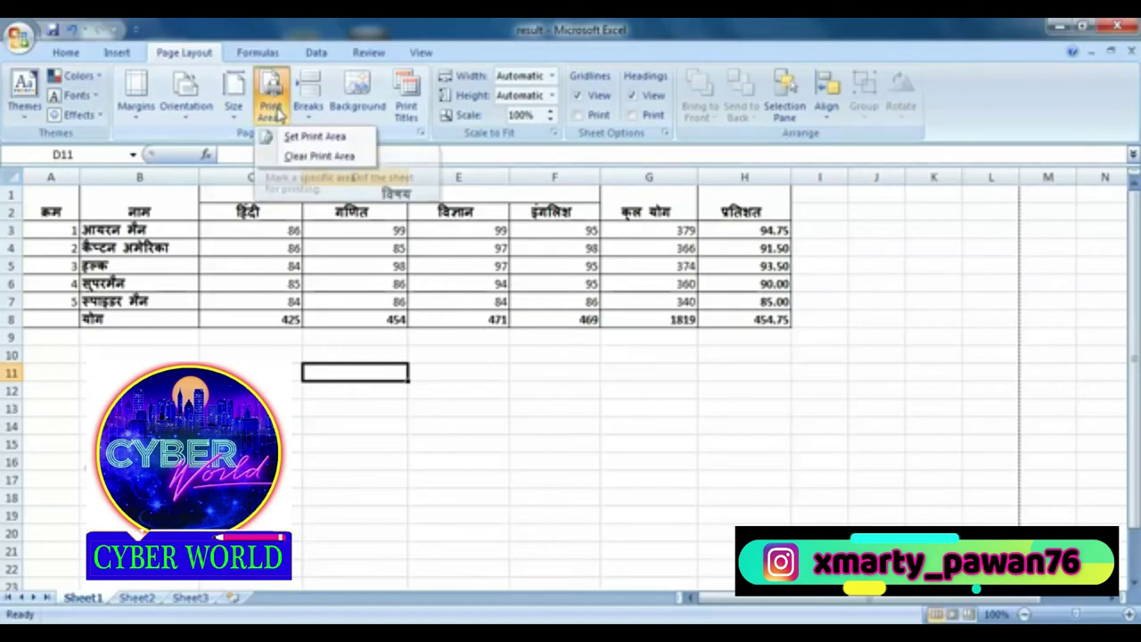
click(237, 98)
click(247, 149)
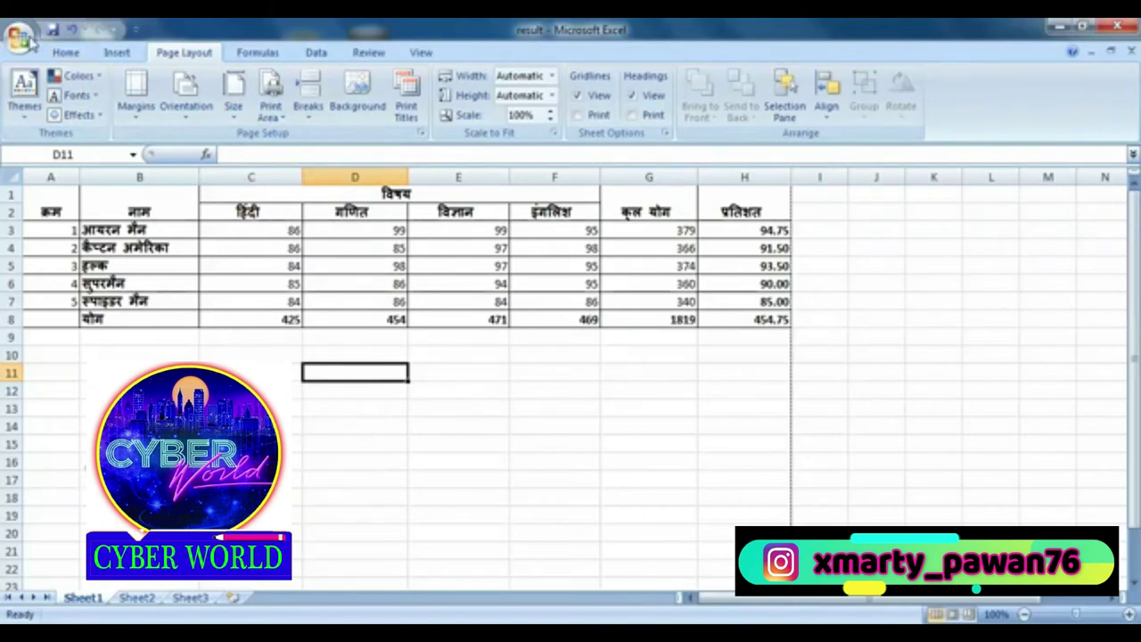
Step: Open Print Preview of the landscape page from the Office button
click(19, 37)
mouse_move(71, 236)
click(161, 192)
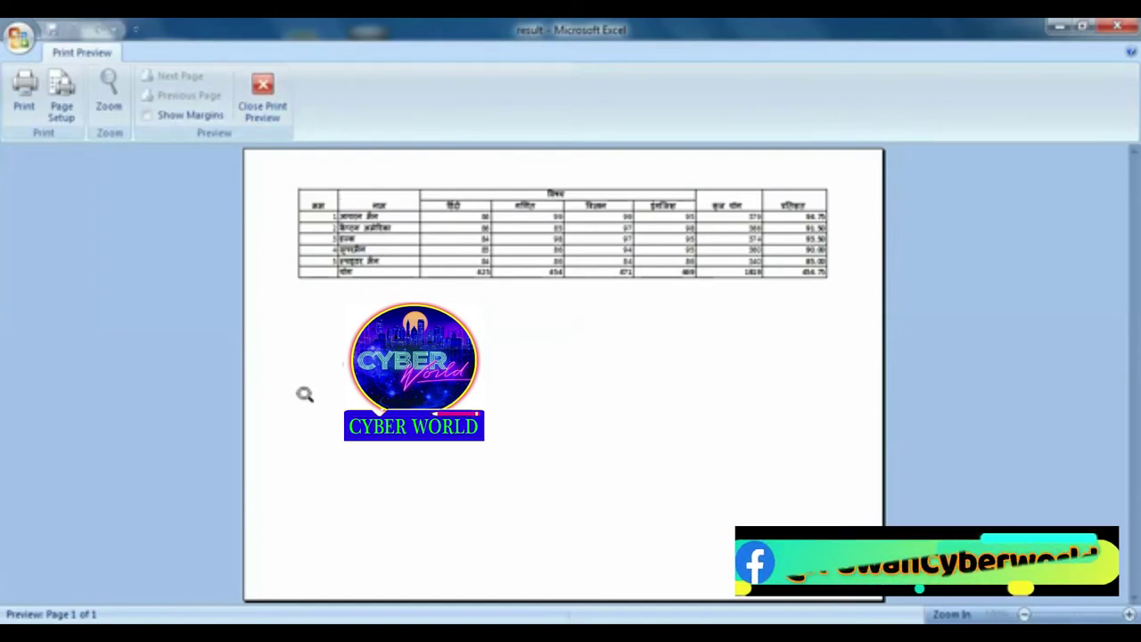
Step: Close the preview and dismiss the Ctrl+P print dialog without printing
click(262, 98)
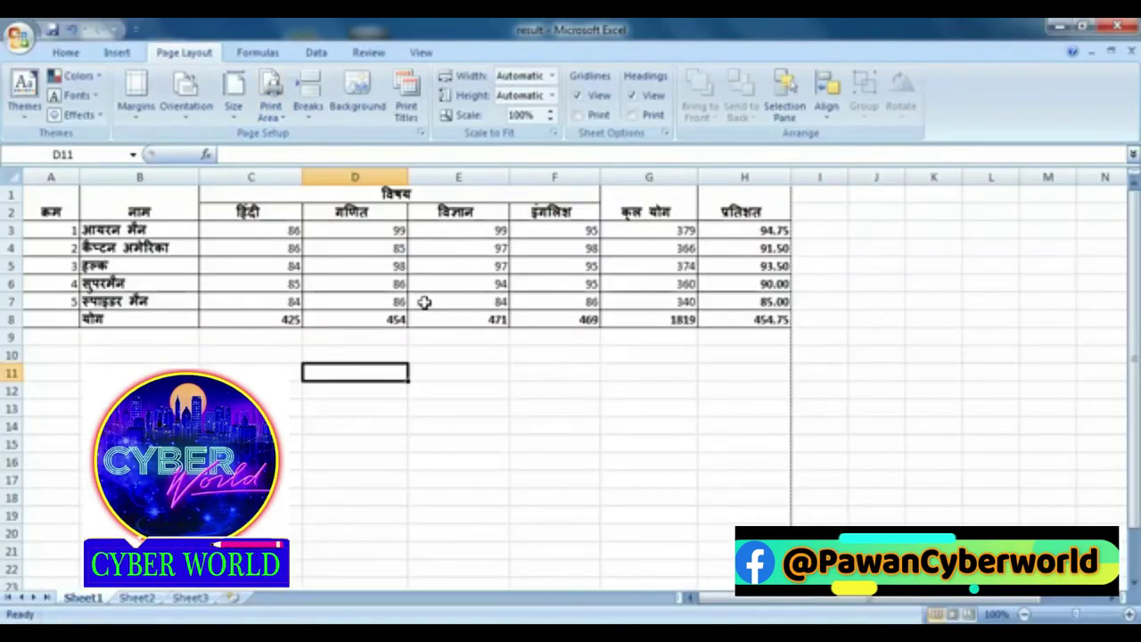
key(ctrl+p)
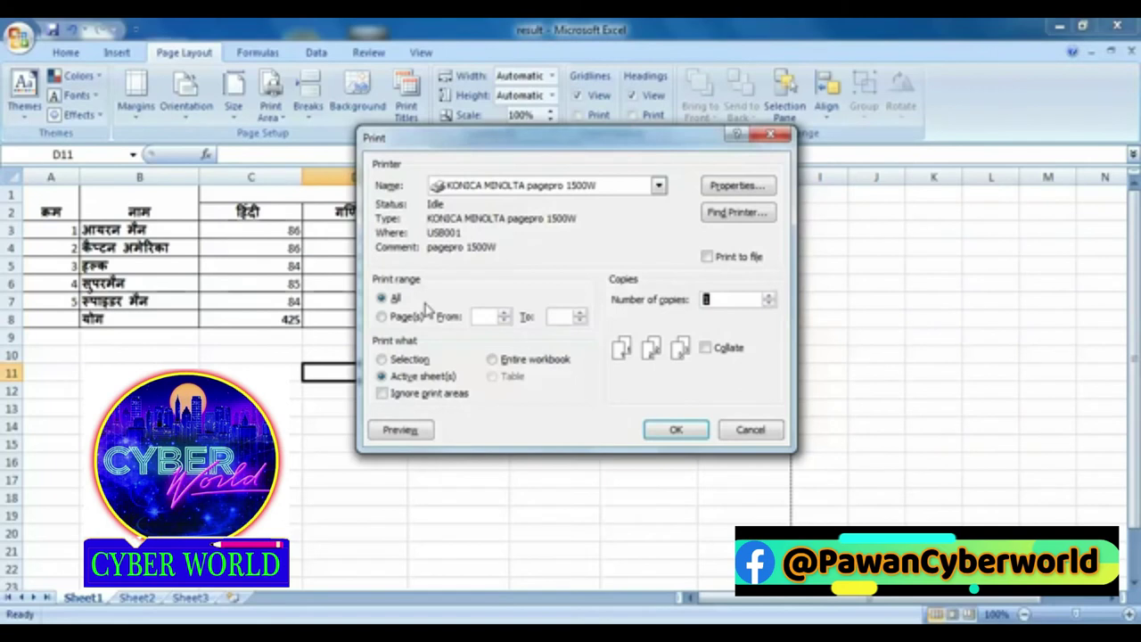
click(768, 134)
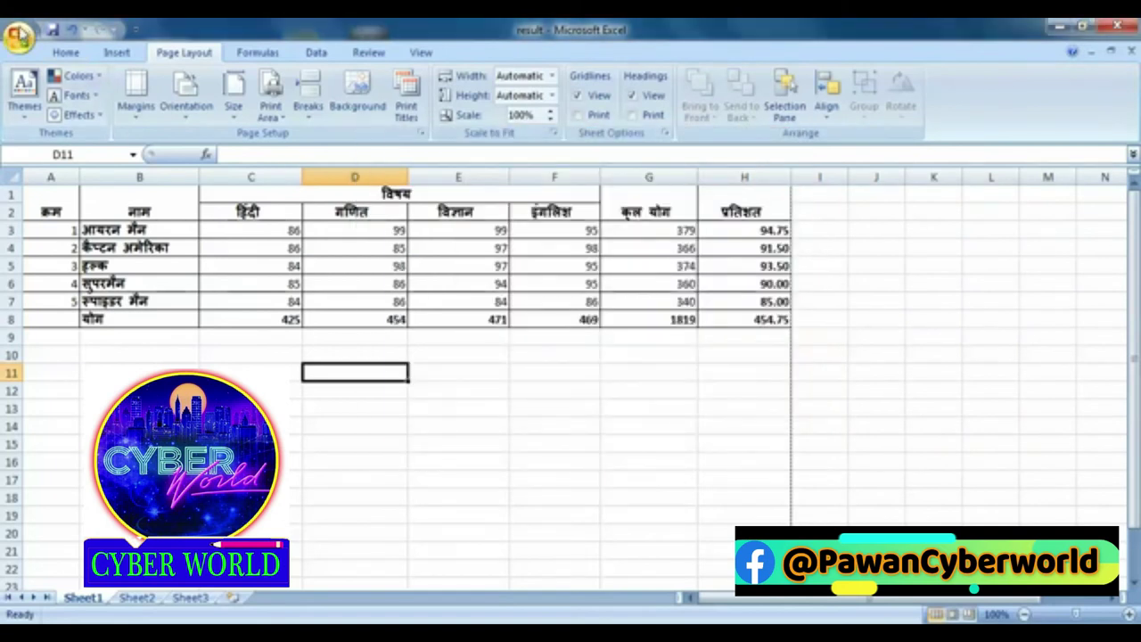
Step: Reopen Print Preview and open the Print dialog from its ribbon
click(19, 37)
mouse_move(95, 235)
click(145, 194)
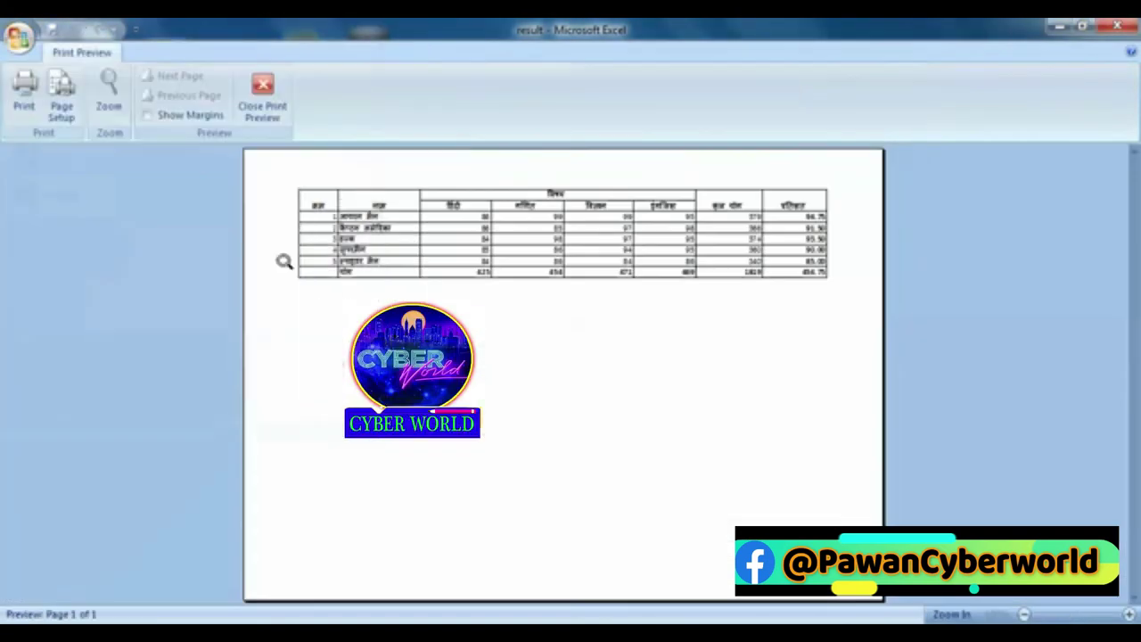
click(25, 100)
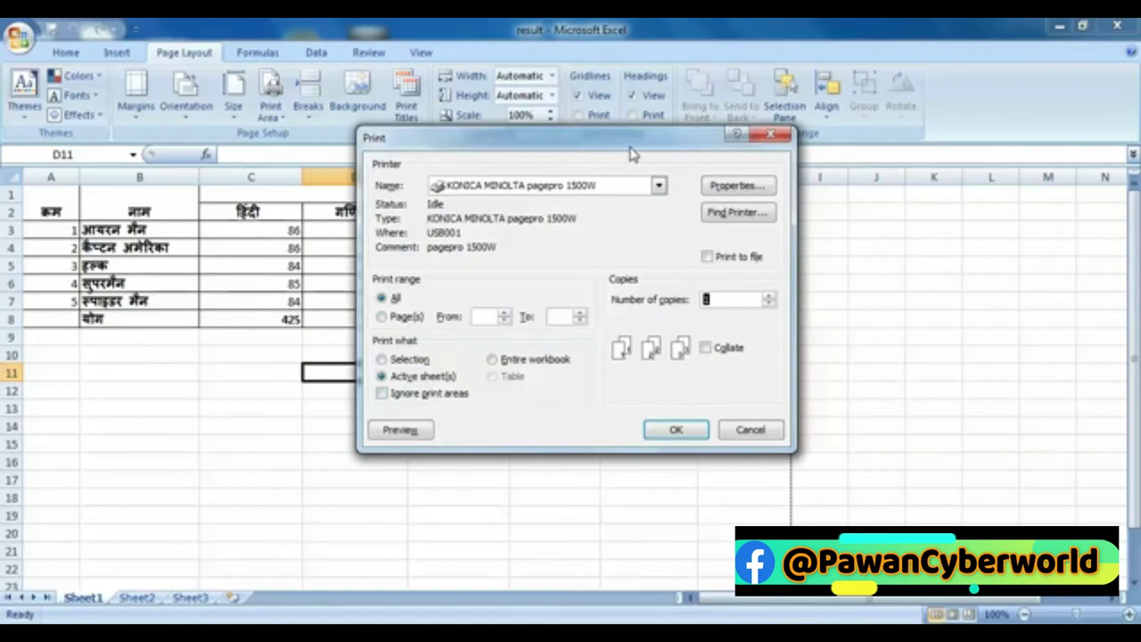
drag(631, 142, 512, 181)
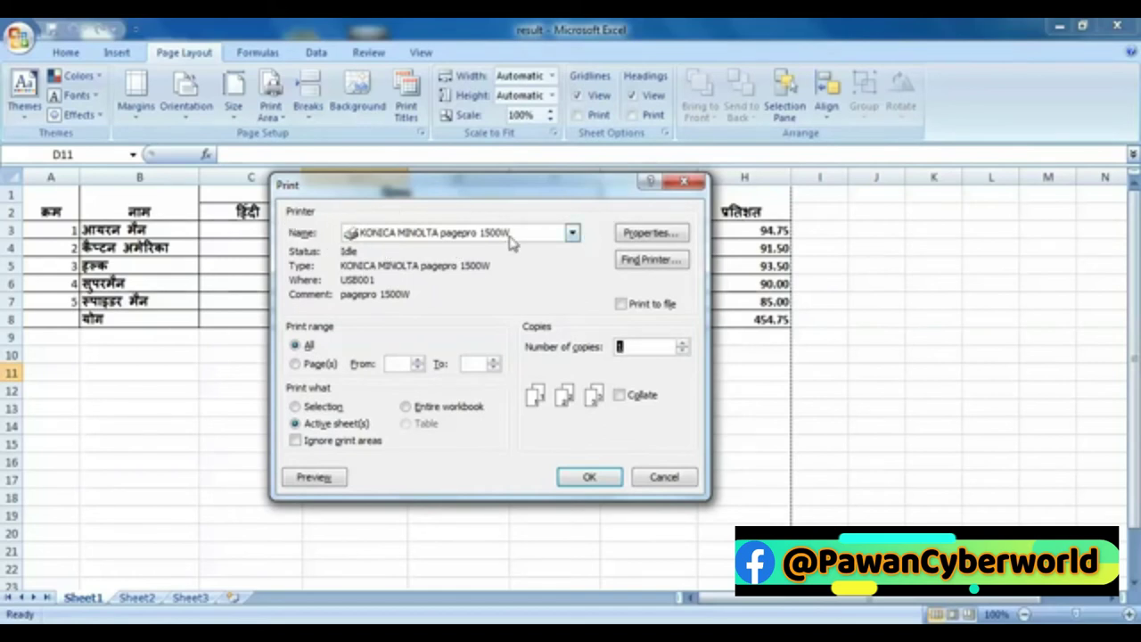
click(572, 233)
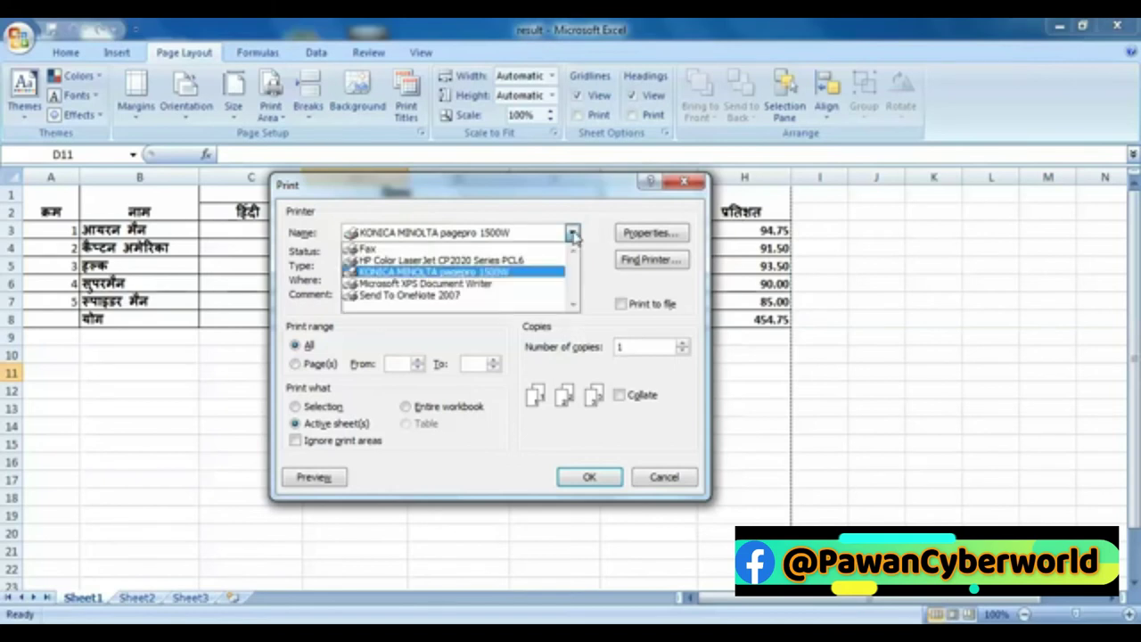
click(575, 234)
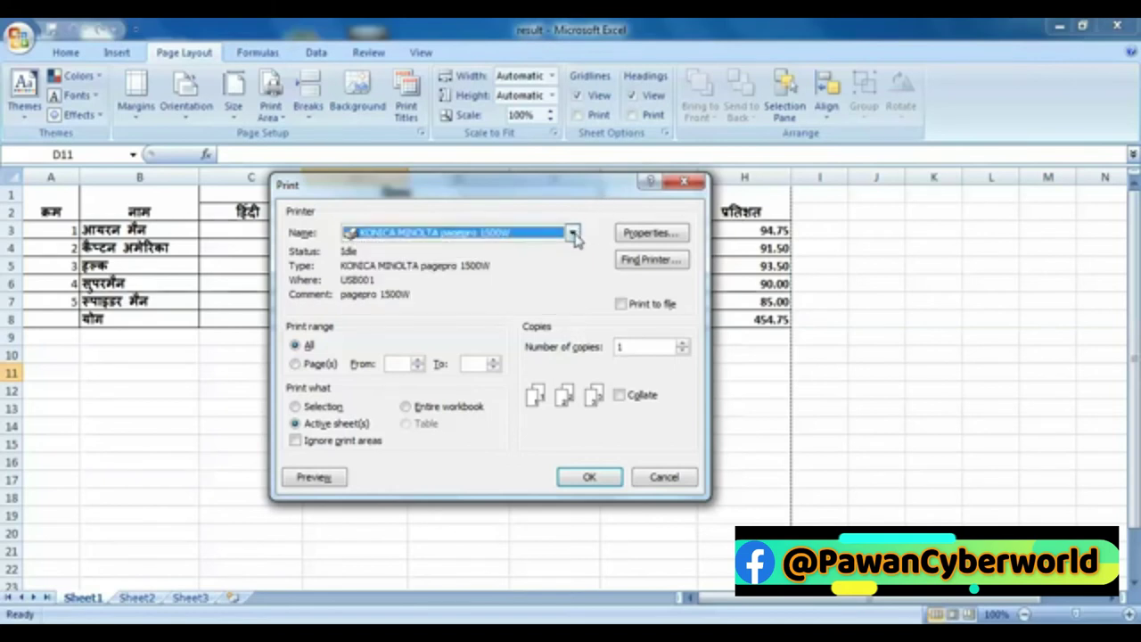
click(573, 234)
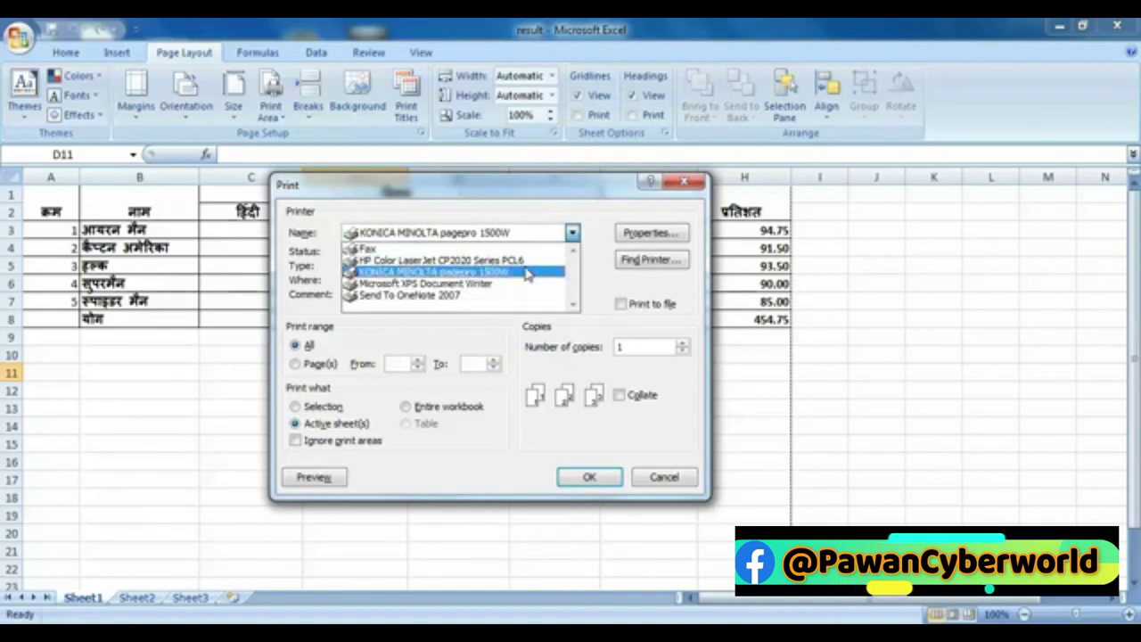
click(546, 182)
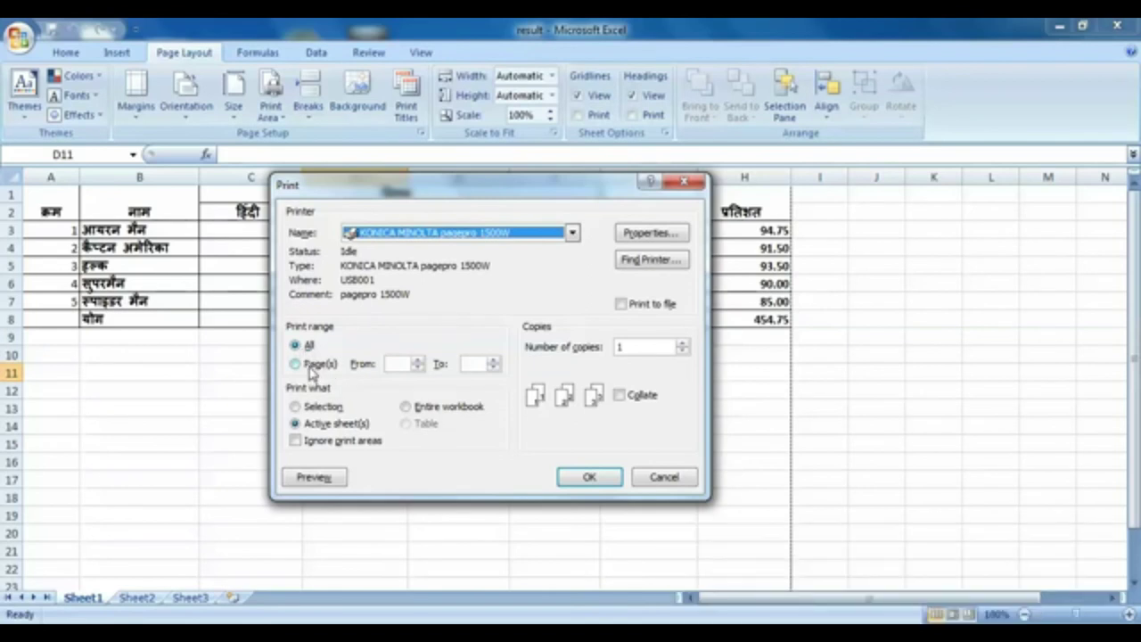
Step: Set the print range to pages 2 to 2, then cancel the Print dialog
click(310, 365)
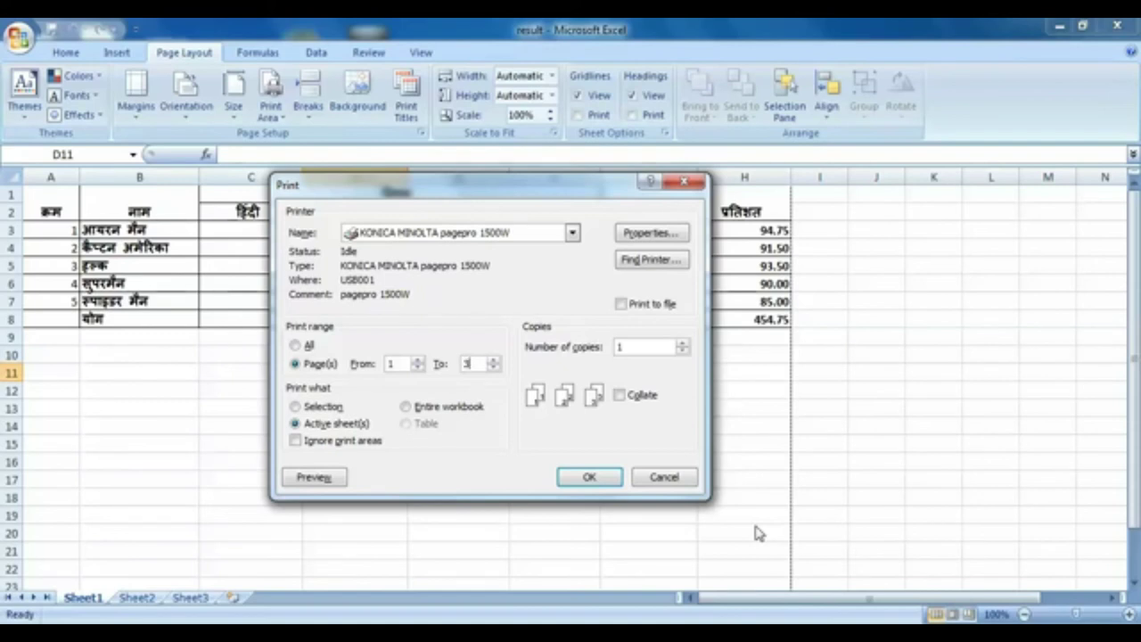
click(463, 368)
text(3)
click(481, 367)
click(471, 365)
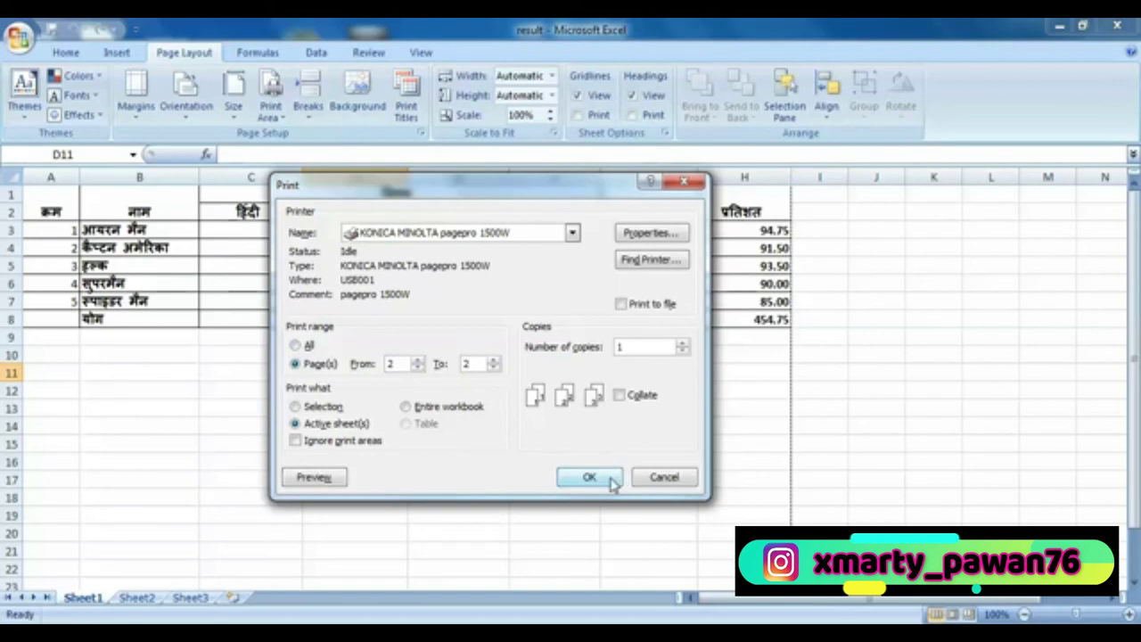
click(664, 474)
click(479, 481)
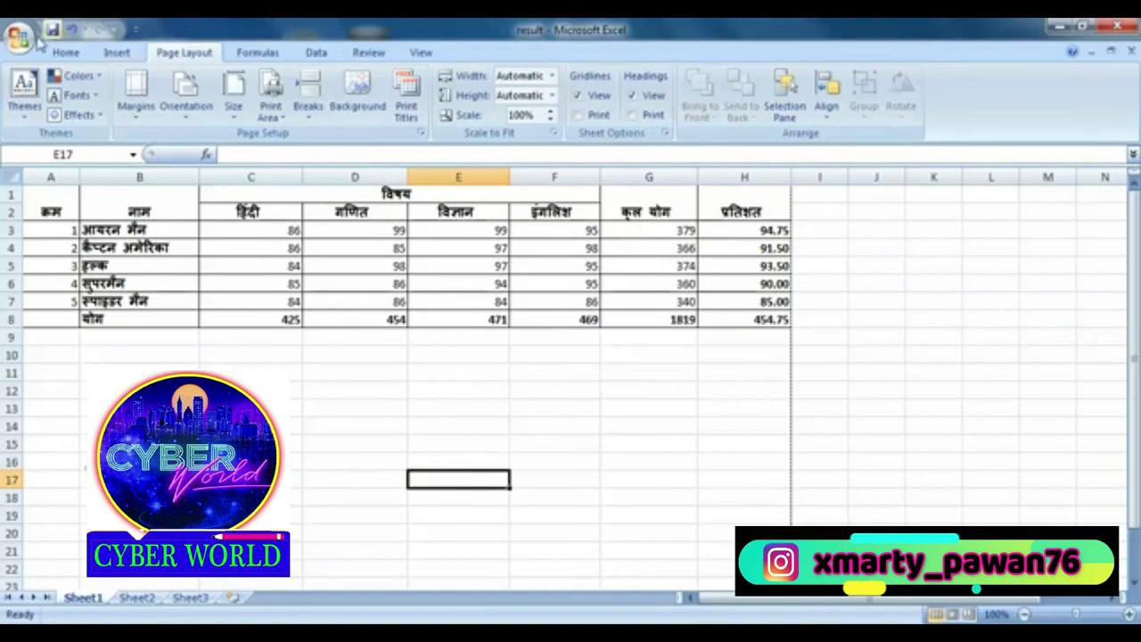
Step: Preview the whole sheet's printout, then close the preview
click(19, 35)
mouse_move(55, 235)
click(172, 202)
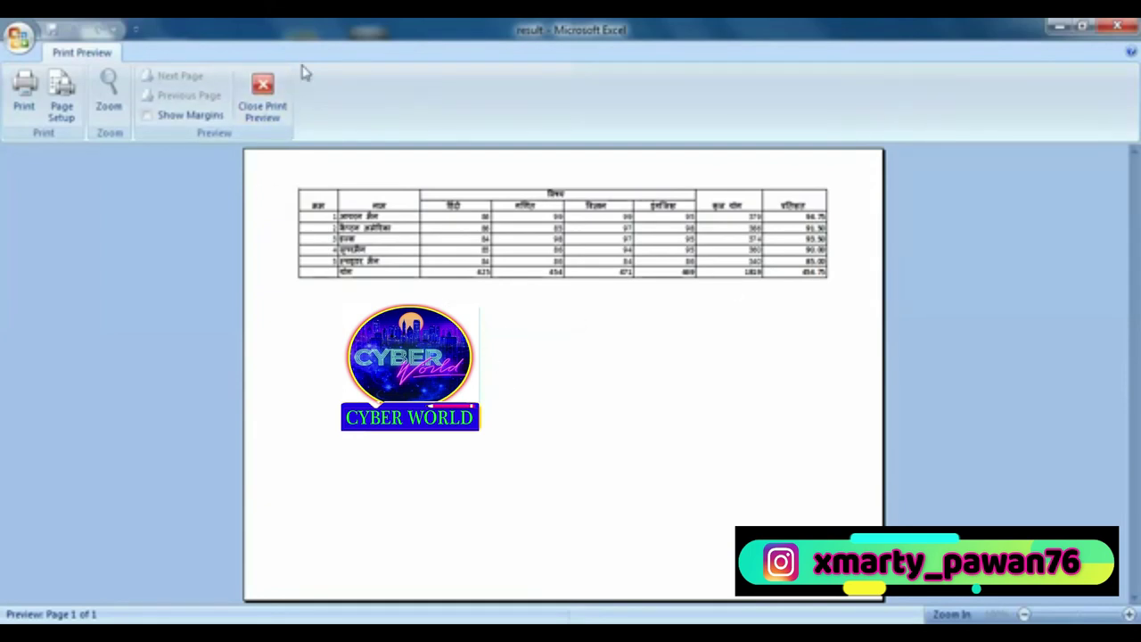
click(262, 89)
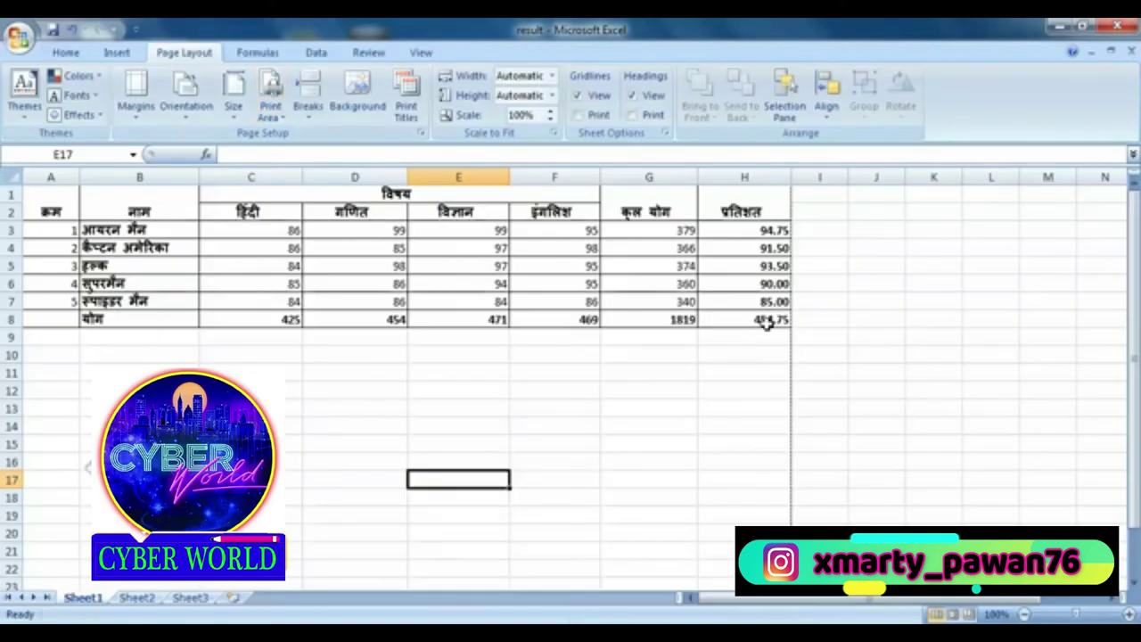
Step: Select A1:H8, print Selection only, preview it, and close the preview
drag(767, 322, 16, 191)
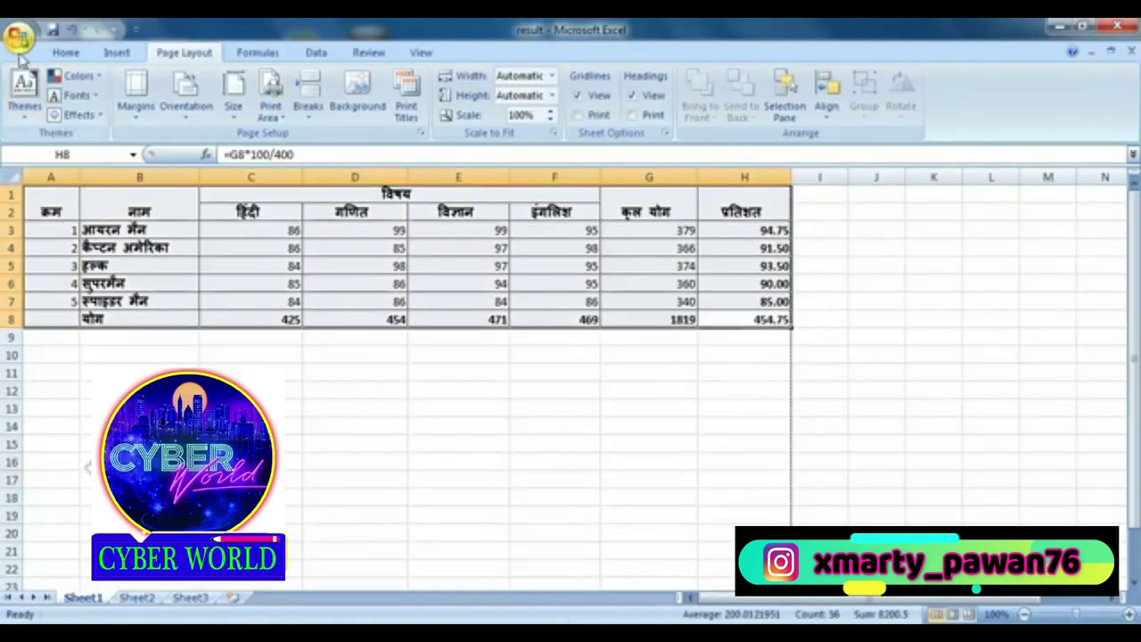
click(18, 36)
mouse_move(55, 234)
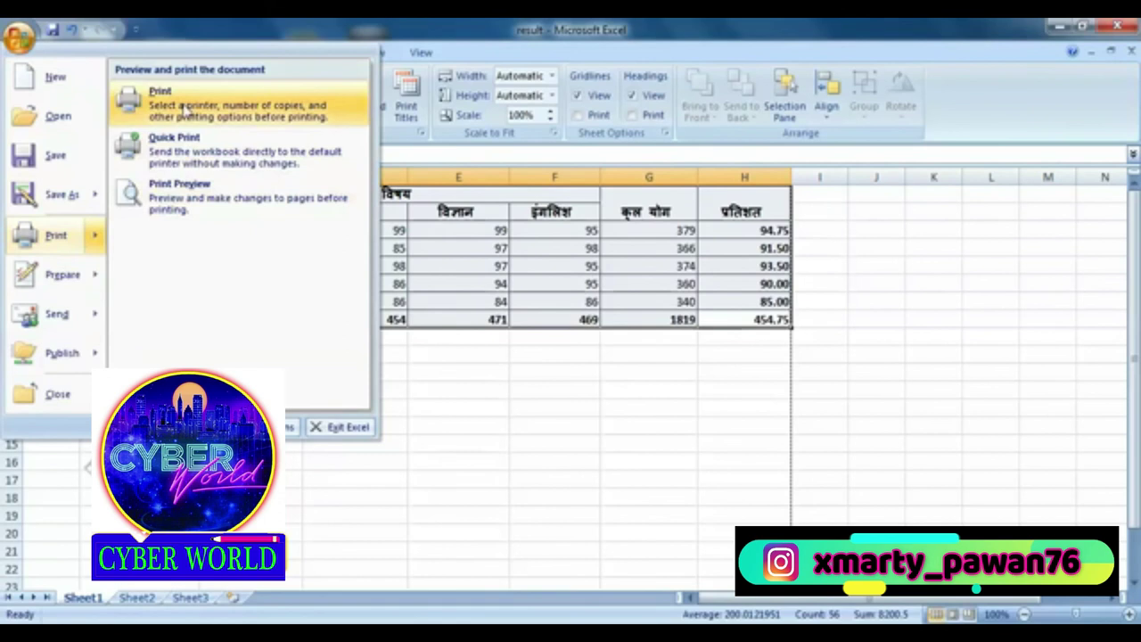
click(187, 105)
click(324, 408)
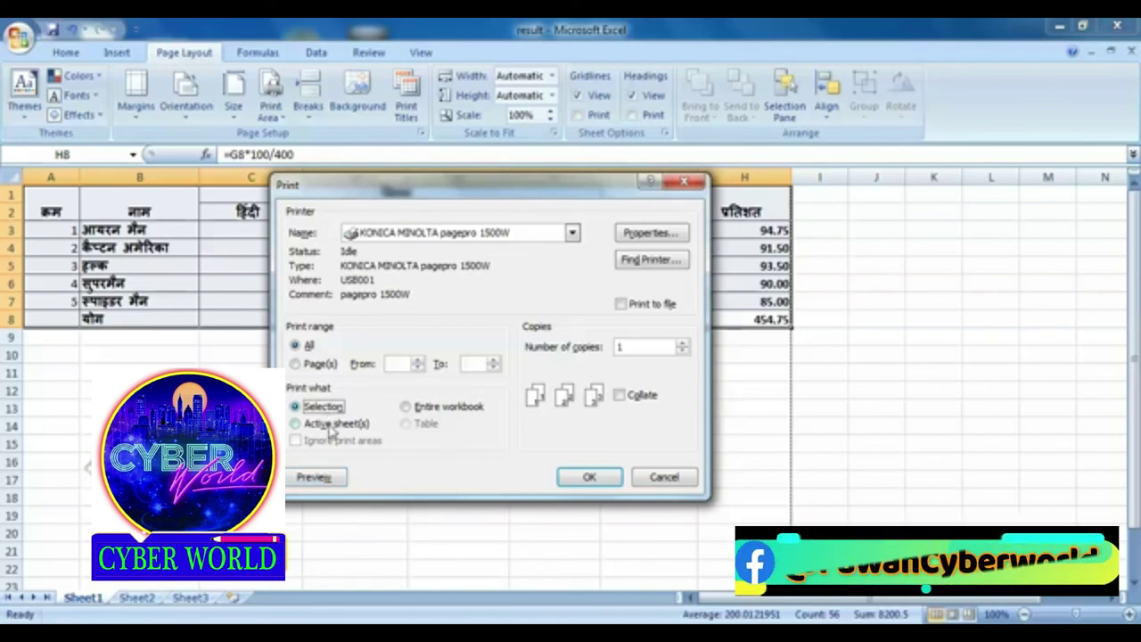
click(312, 478)
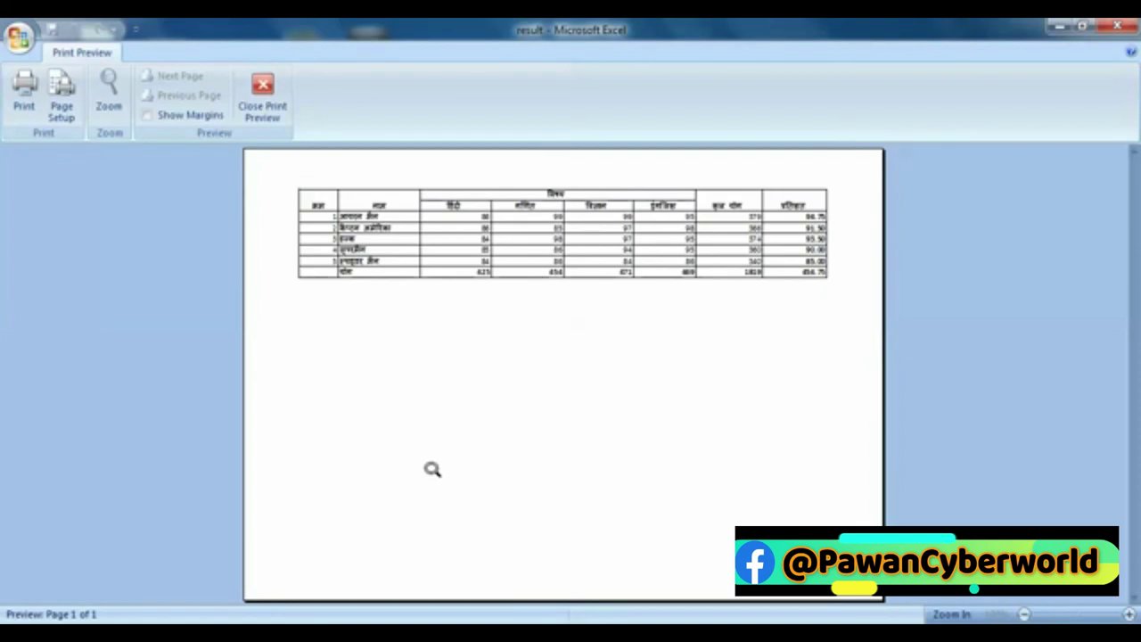
click(285, 90)
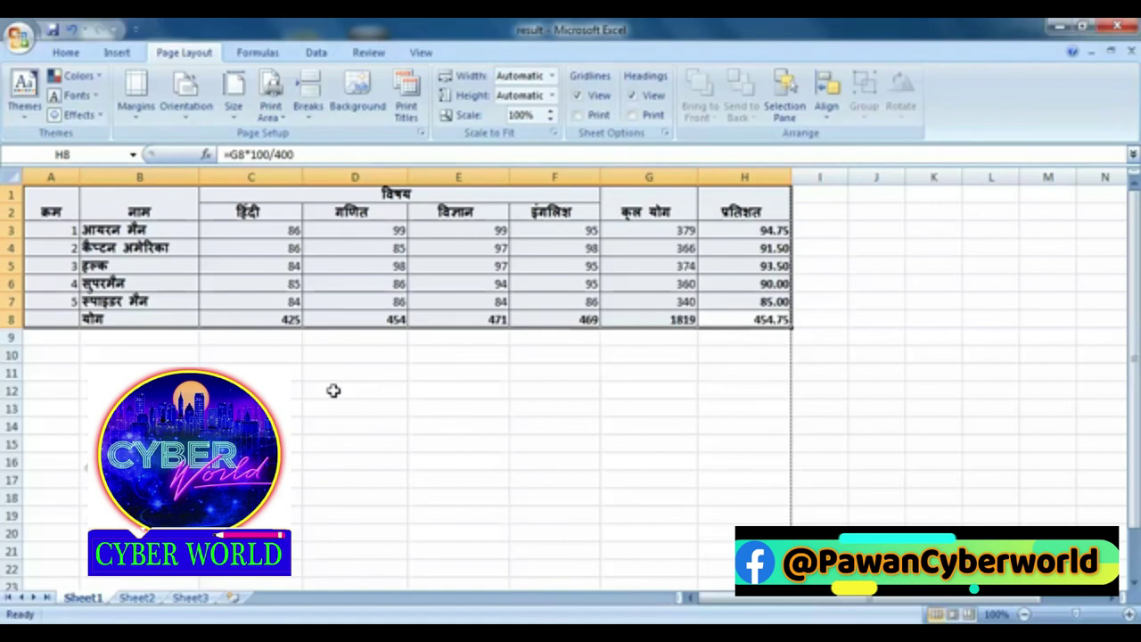
click(65, 53)
click(18, 36)
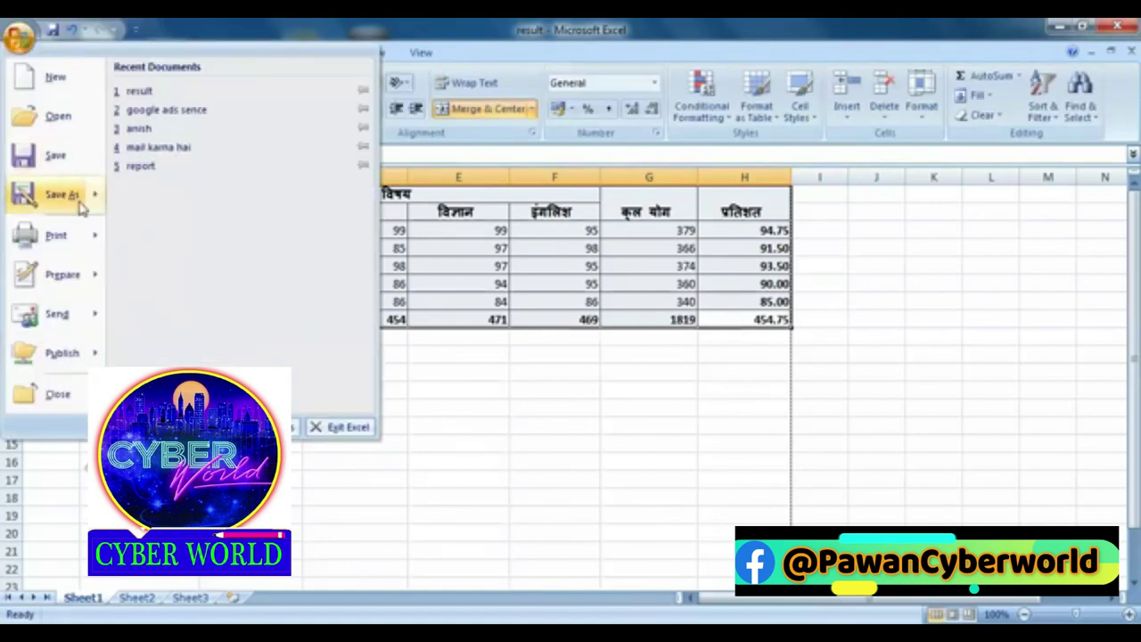
mouse_move(92, 234)
click(161, 98)
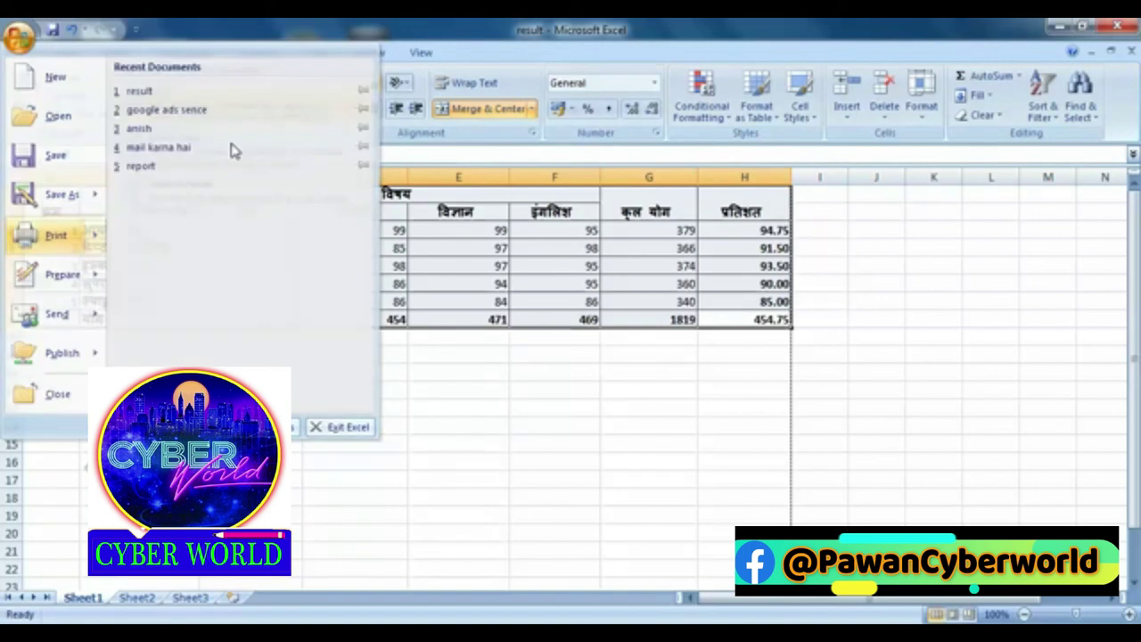
click(450, 408)
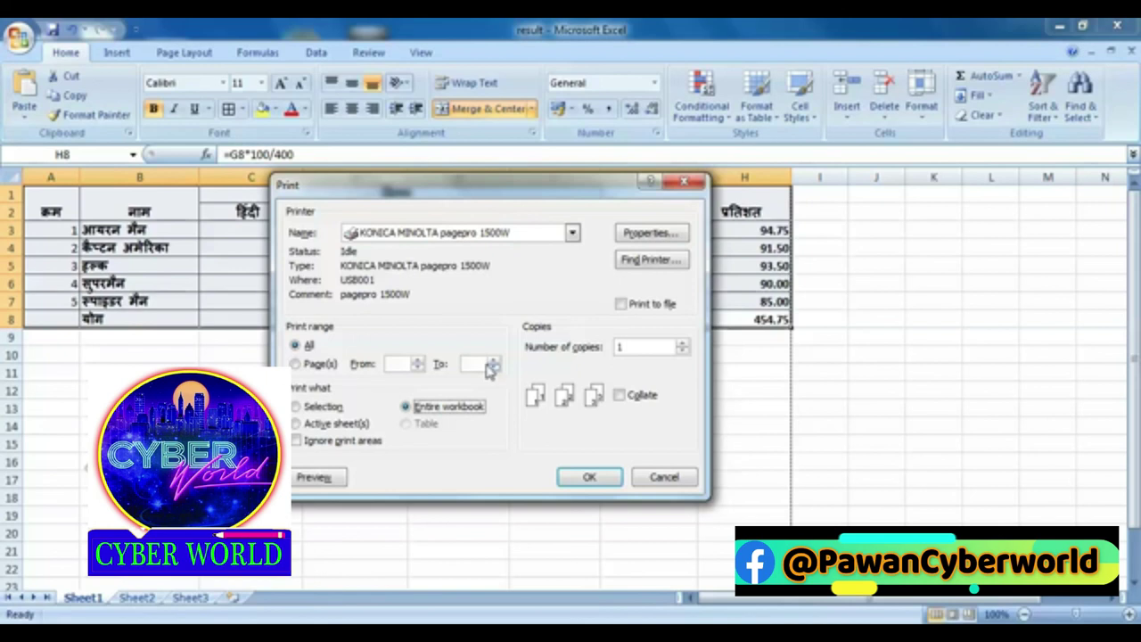
click(664, 477)
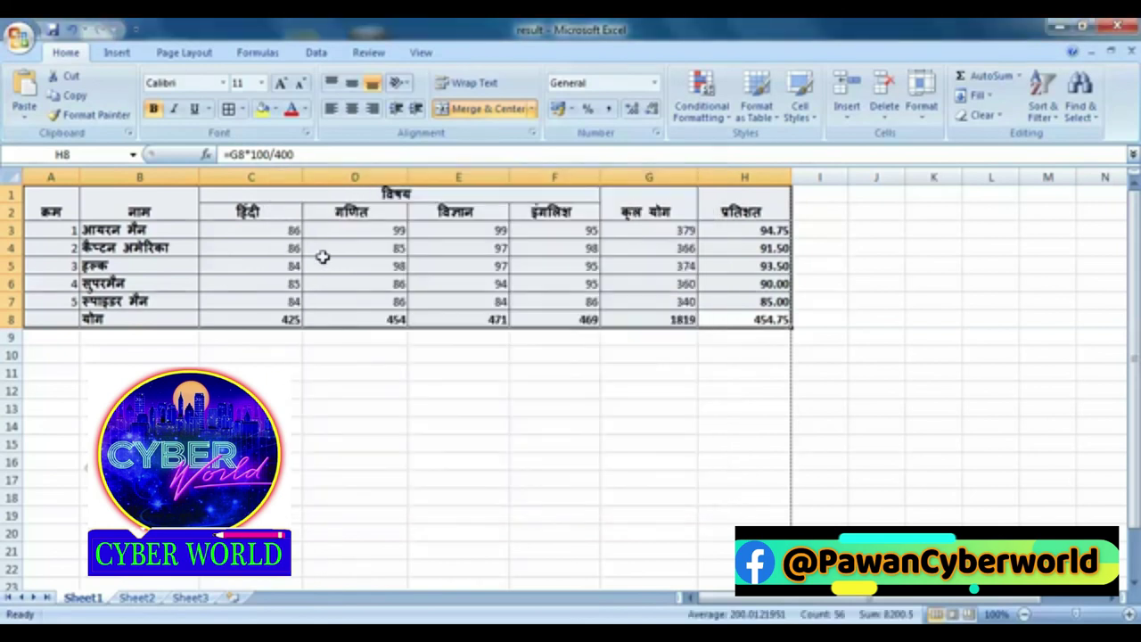
click(142, 597)
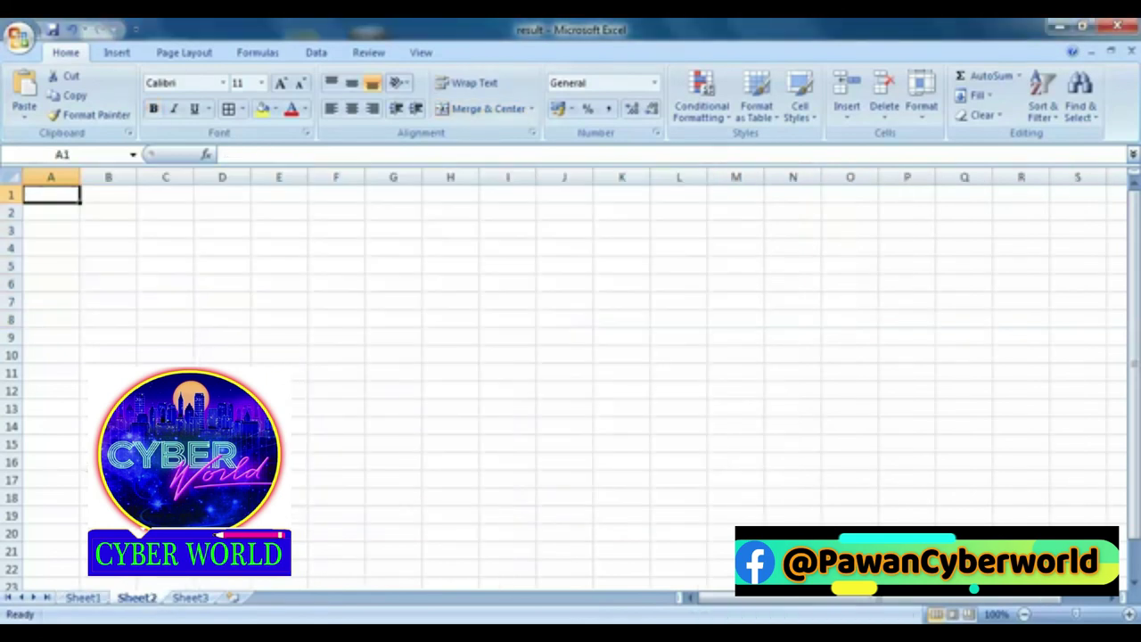
click(198, 600)
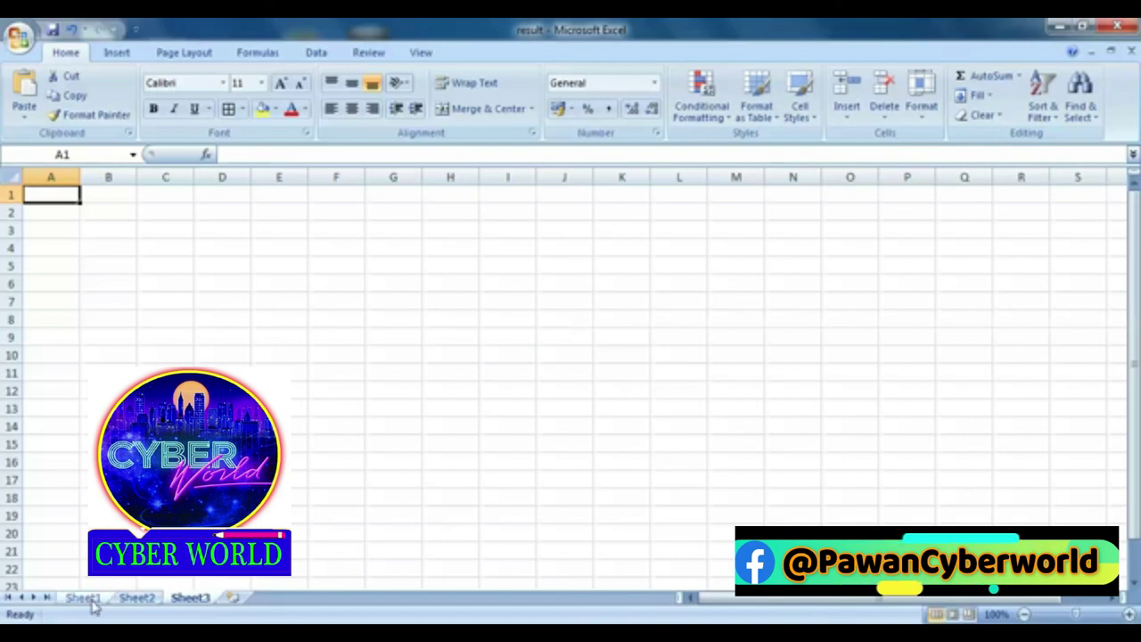
click(82, 598)
click(27, 52)
click(49, 191)
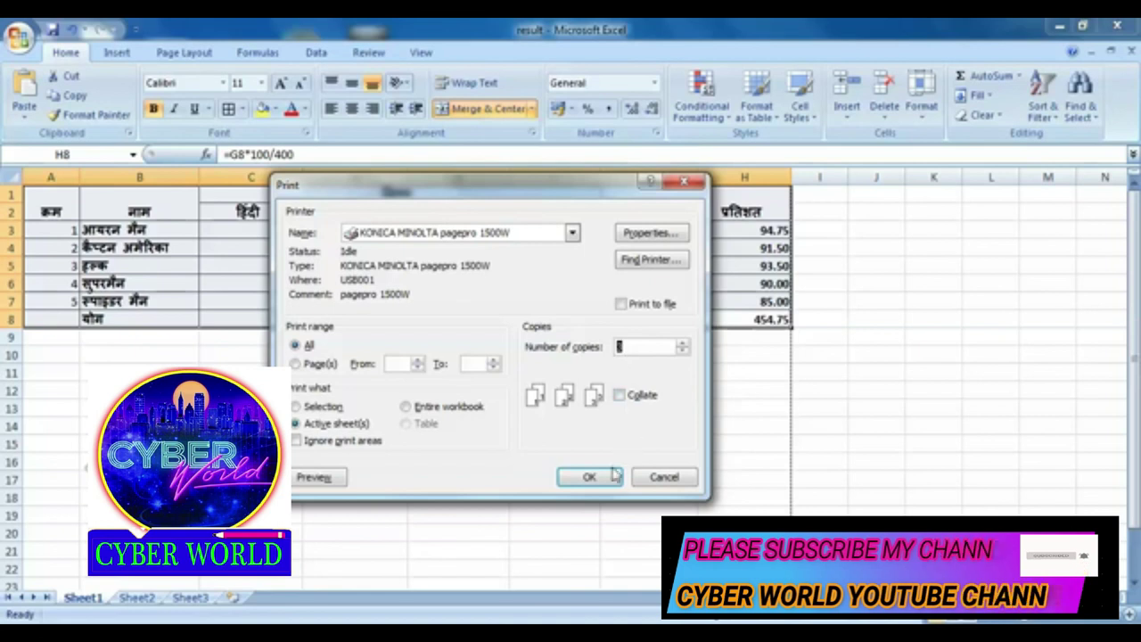
click(664, 477)
click(530, 456)
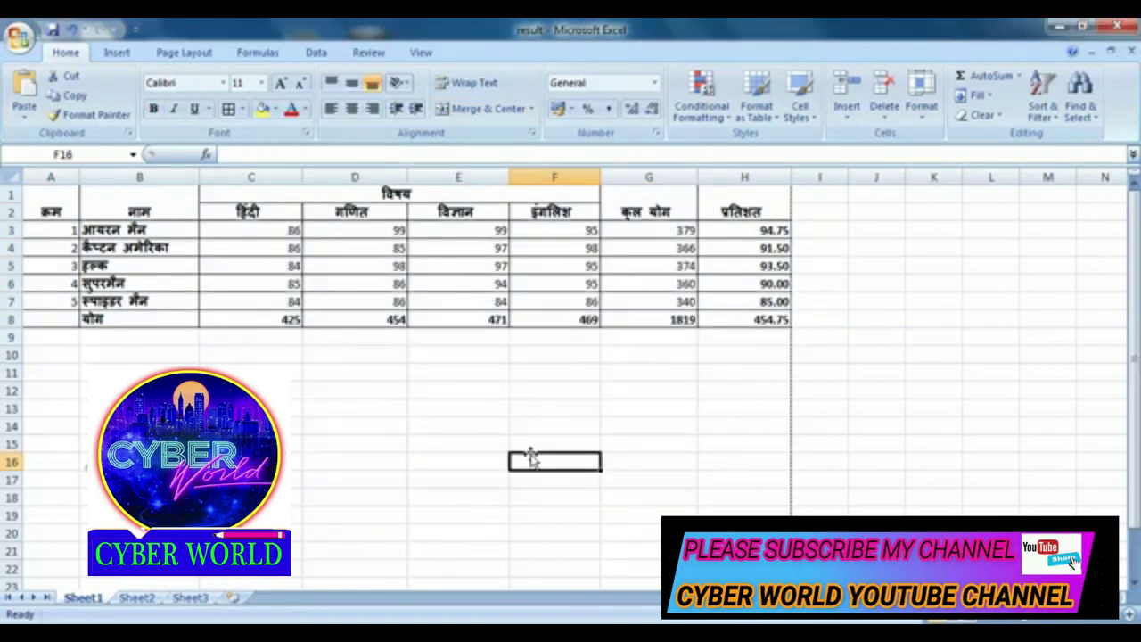